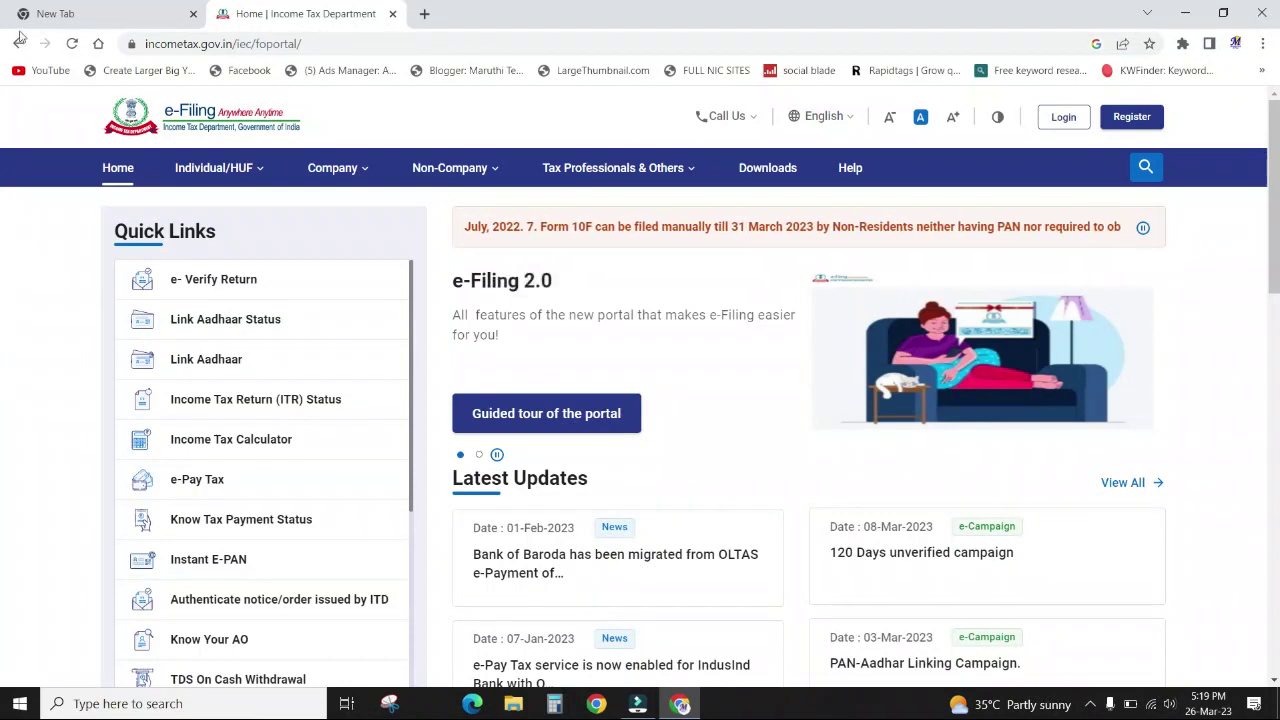
Search Google for 'incometax' in the new tab and open the Income Tax Department home page
click(70, 14)
click(487, 345)
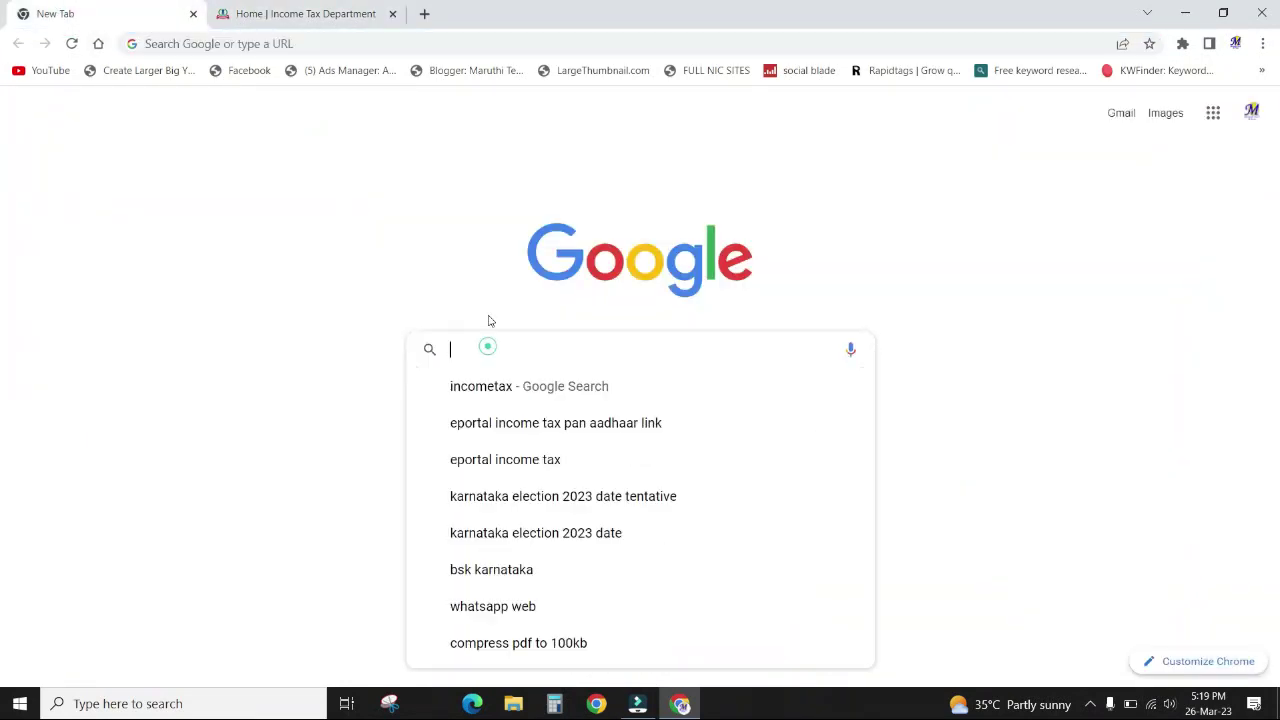
text(INCOME)
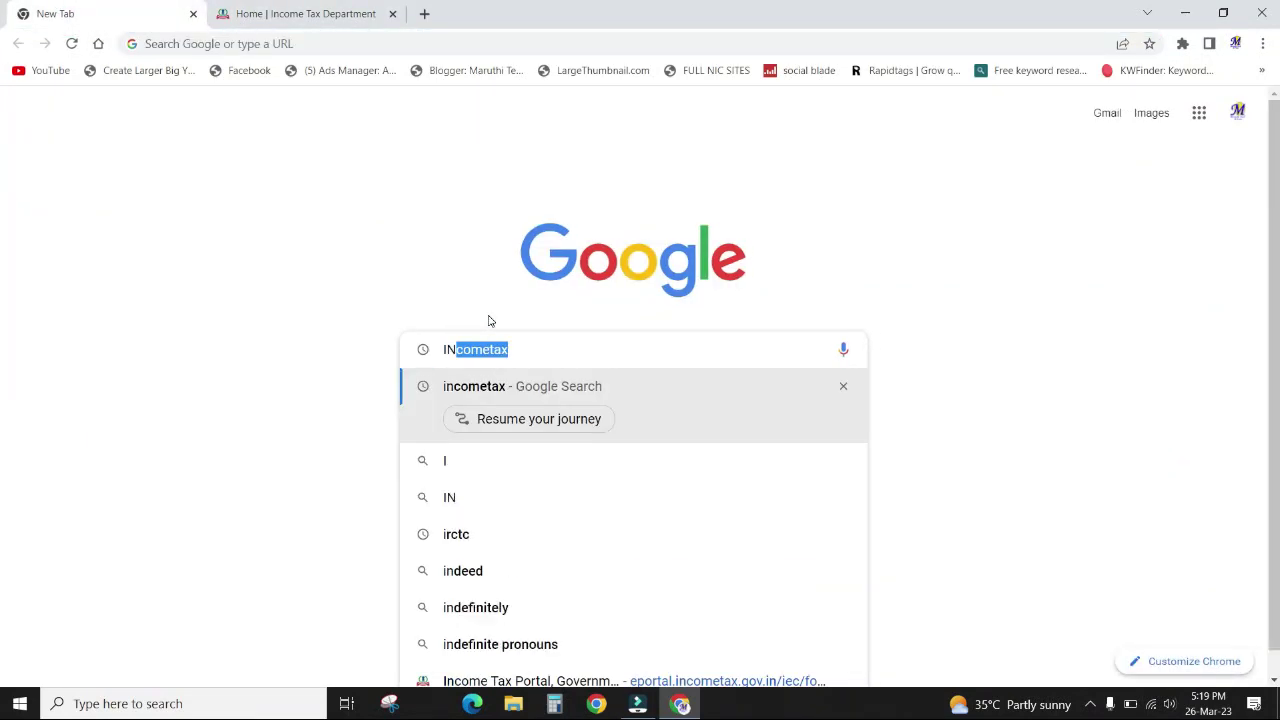
click(537, 350)
key(Return)
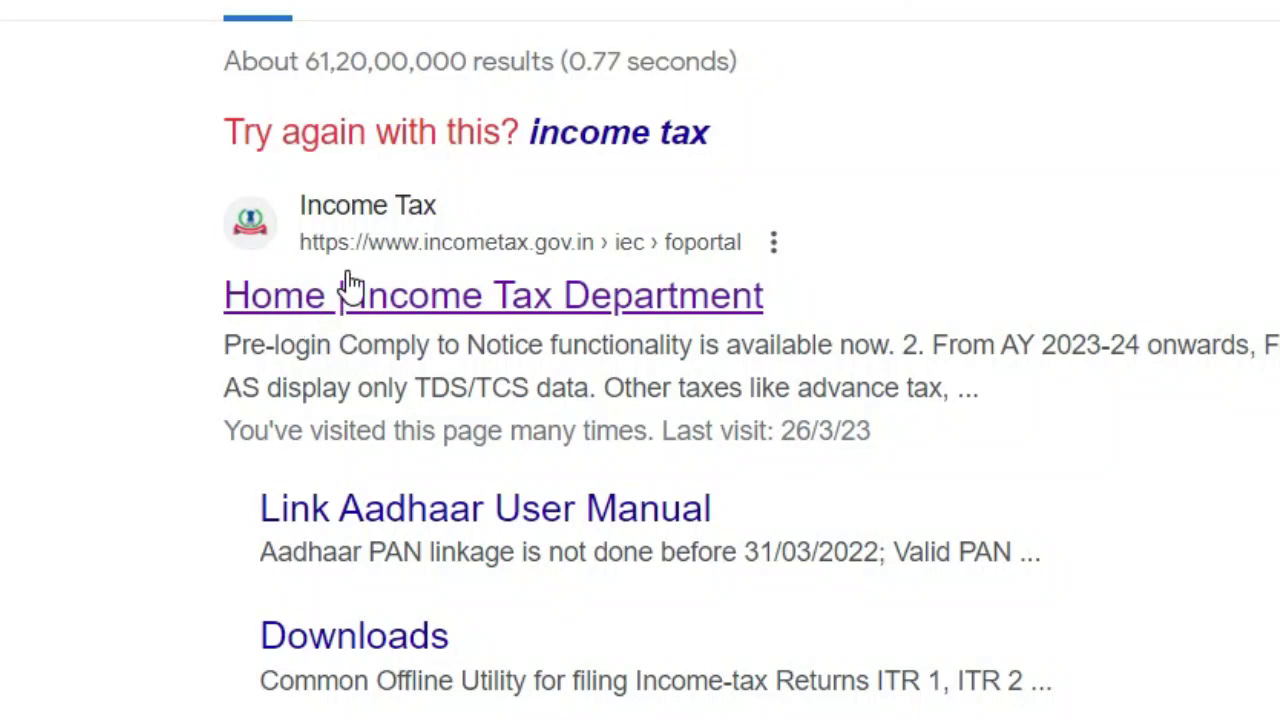
click(466, 308)
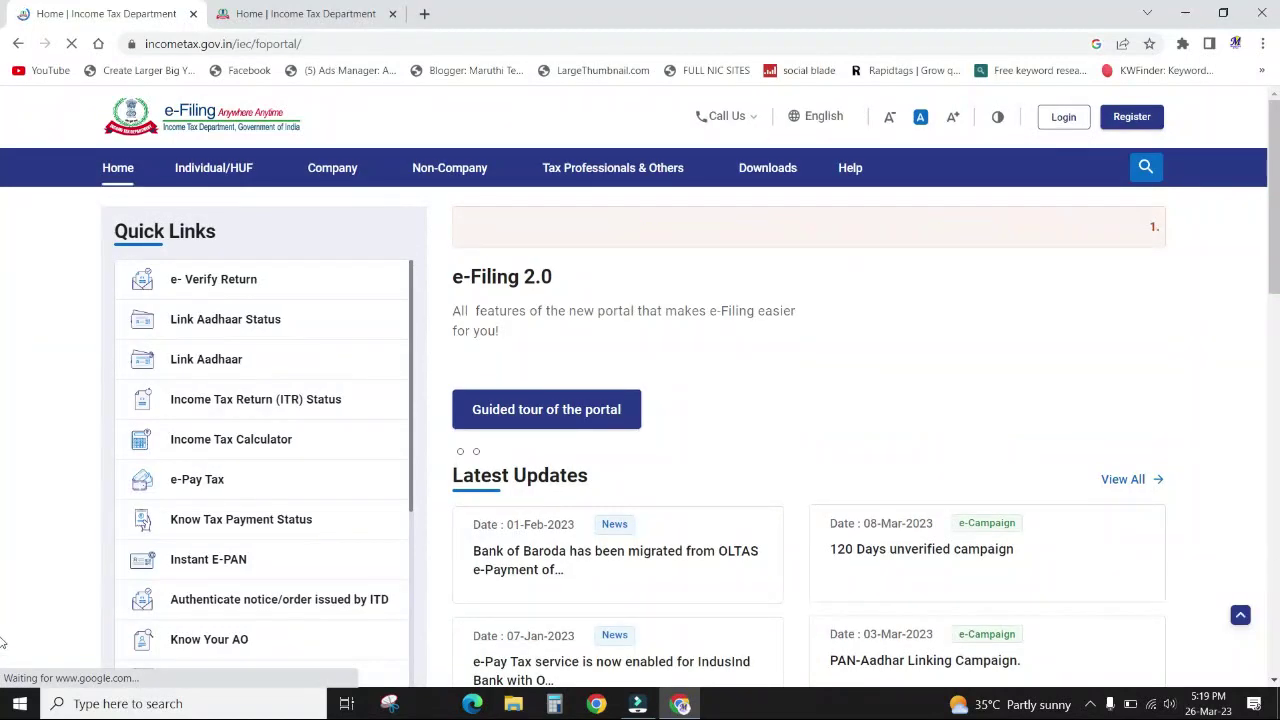
drag(105, 240, 225, 240)
Open Link Aadhaar Status from Quick Links and place the cursor in its PAN field
click(66, 263)
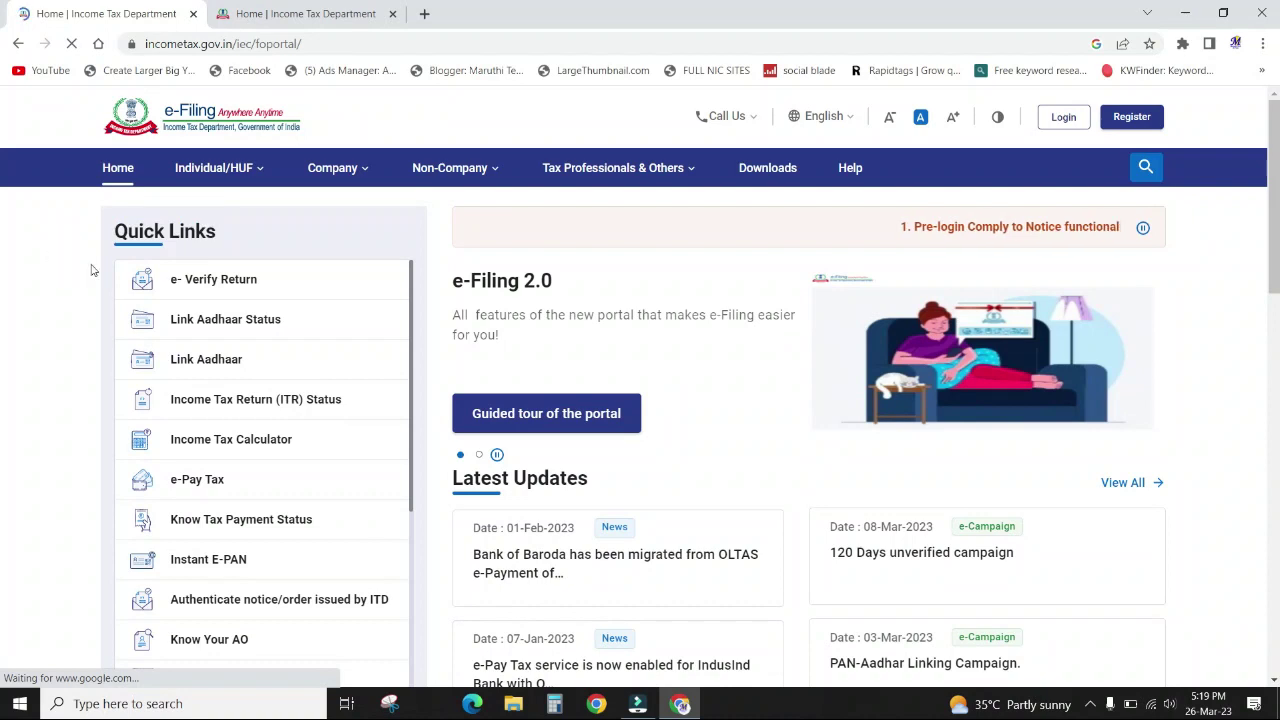
click(200, 320)
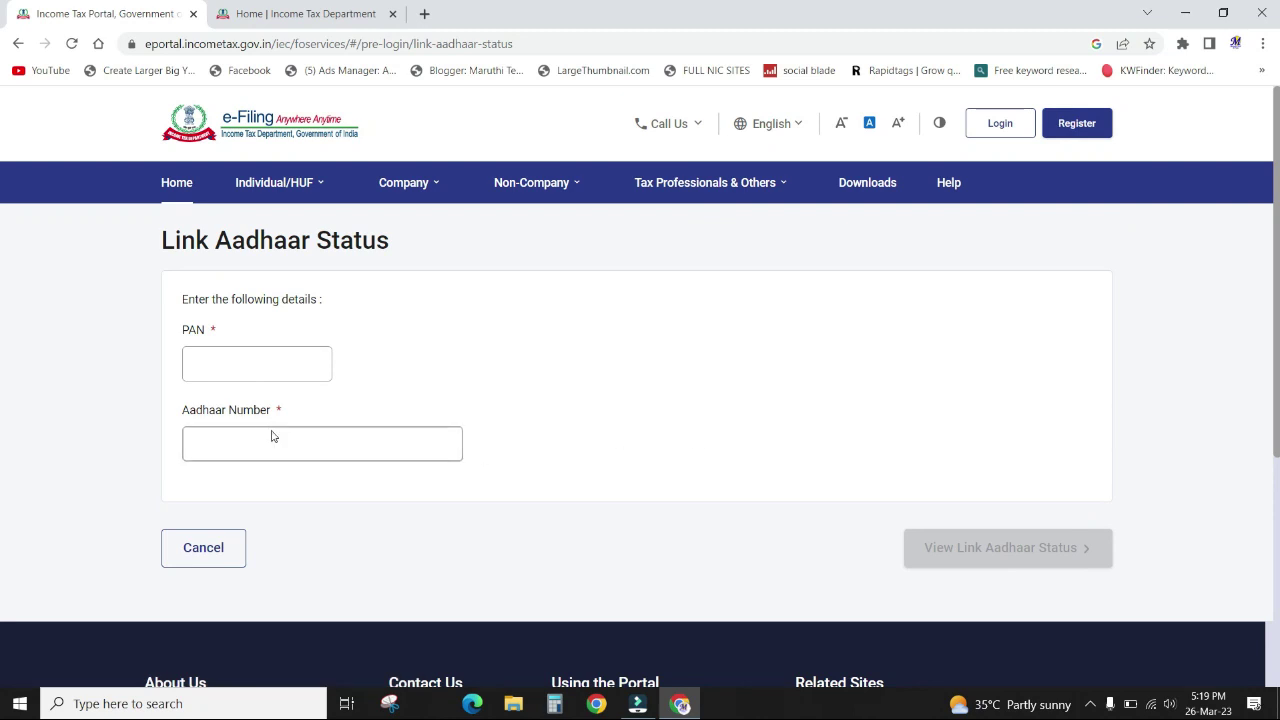
click(240, 366)
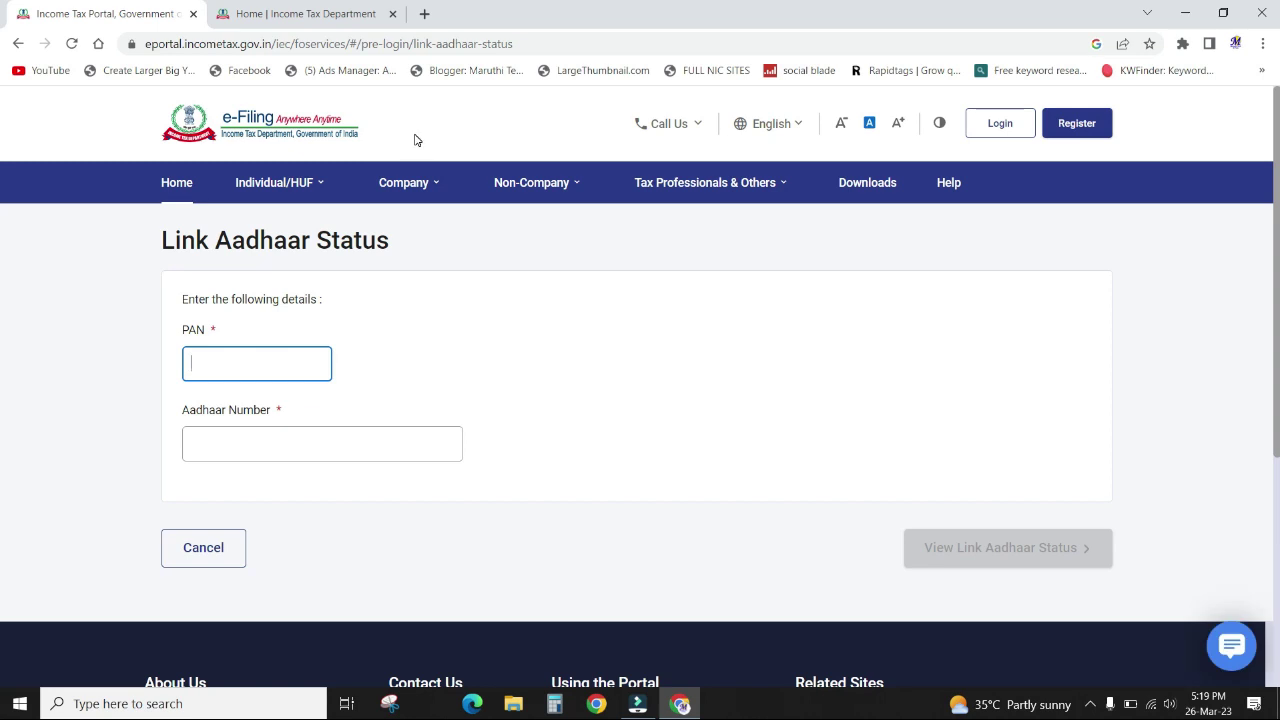
Return to the other e-Filing tab and open the Link Aadhaar request form
click(345, 14)
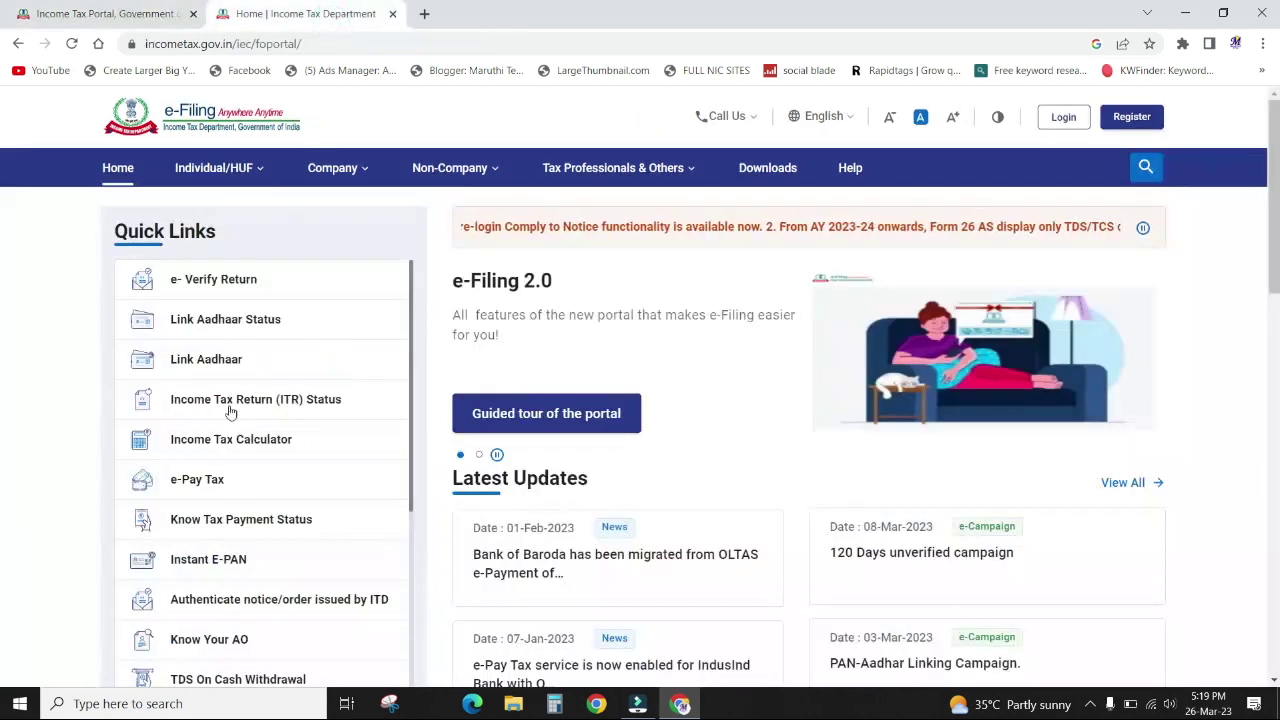
click(206, 362)
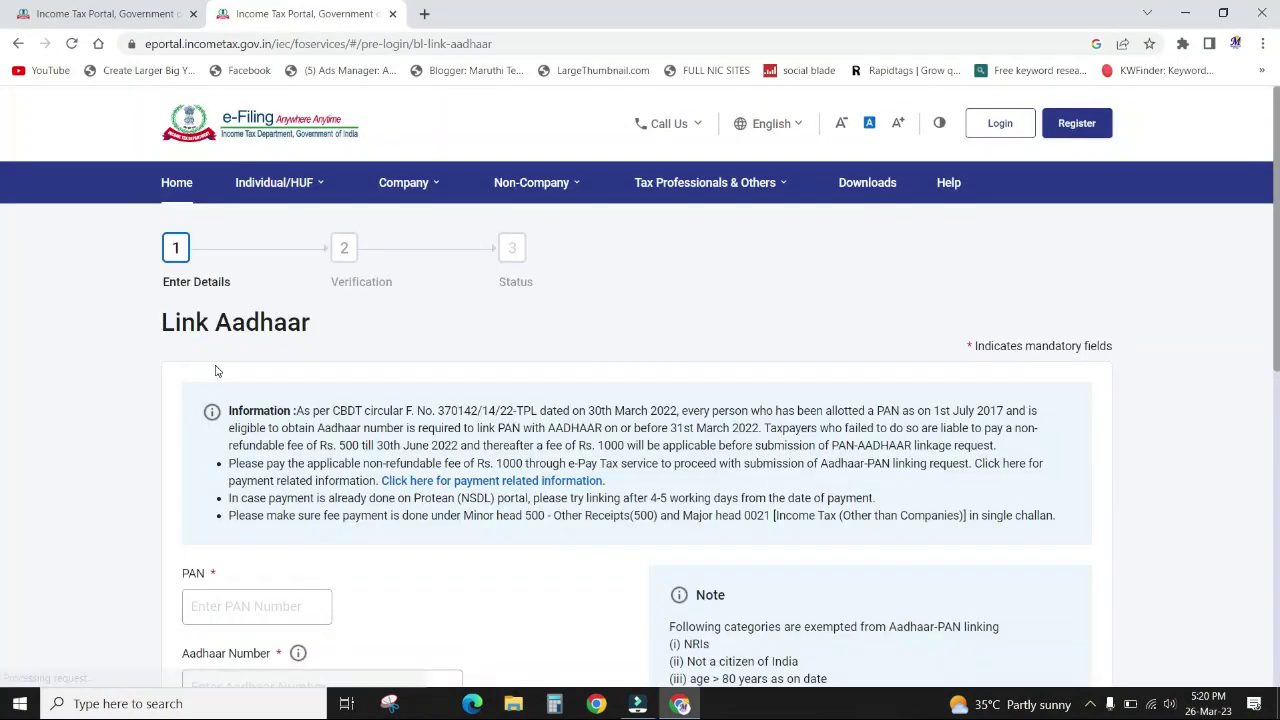
scroll(297, 506, down, 1)
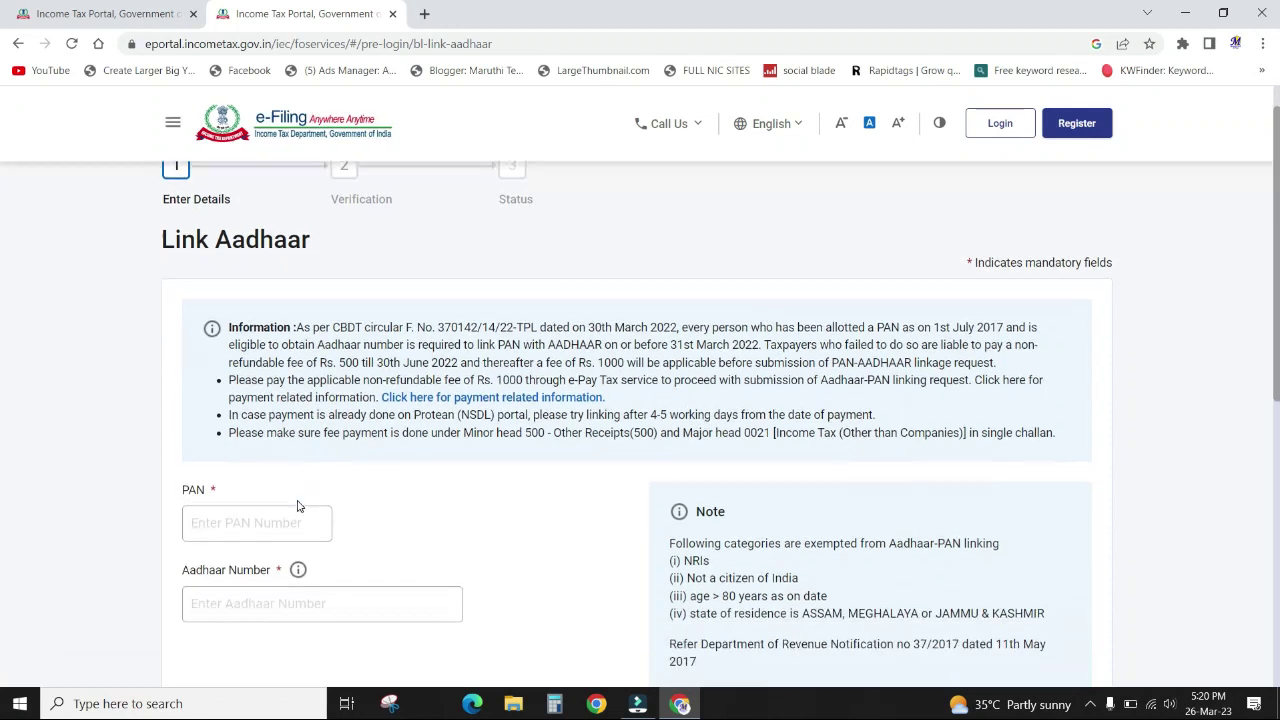
Enter the PAN and Aadhaar number, validate, and continue to pay through e-Pay Tax
click(250, 523)
scroll(653, 494, down, 2)
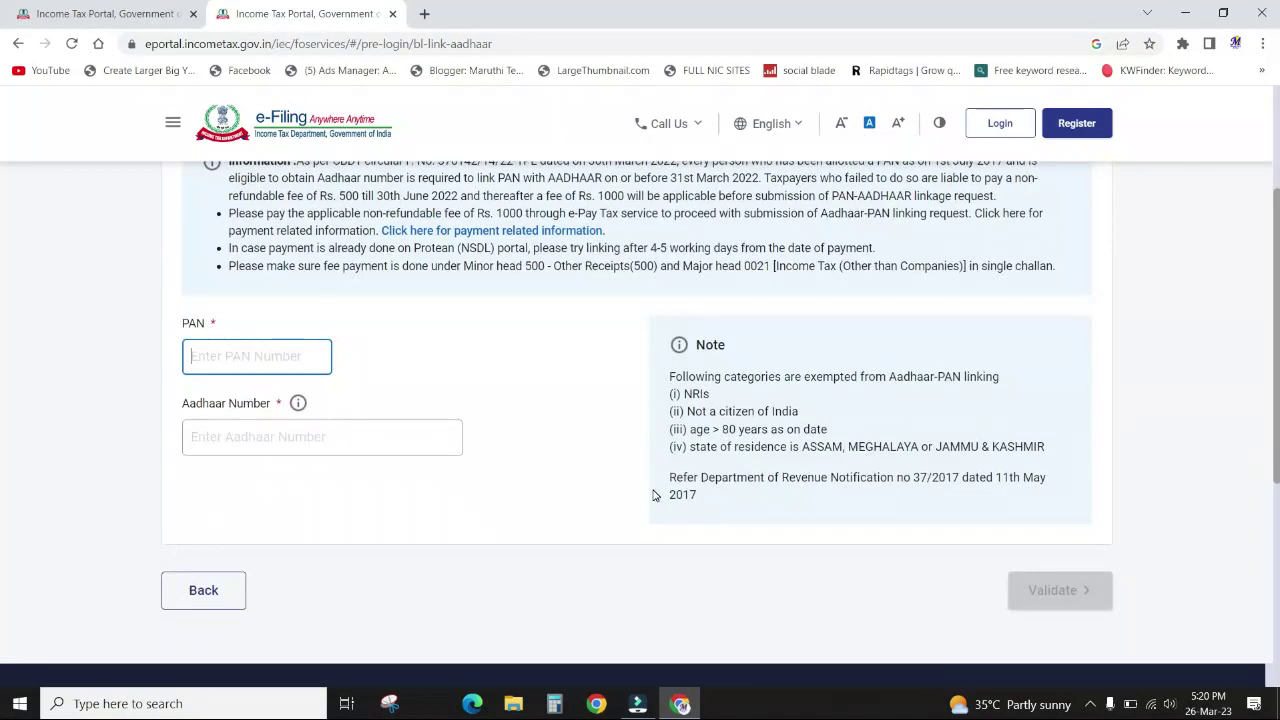
text(AKAPV)
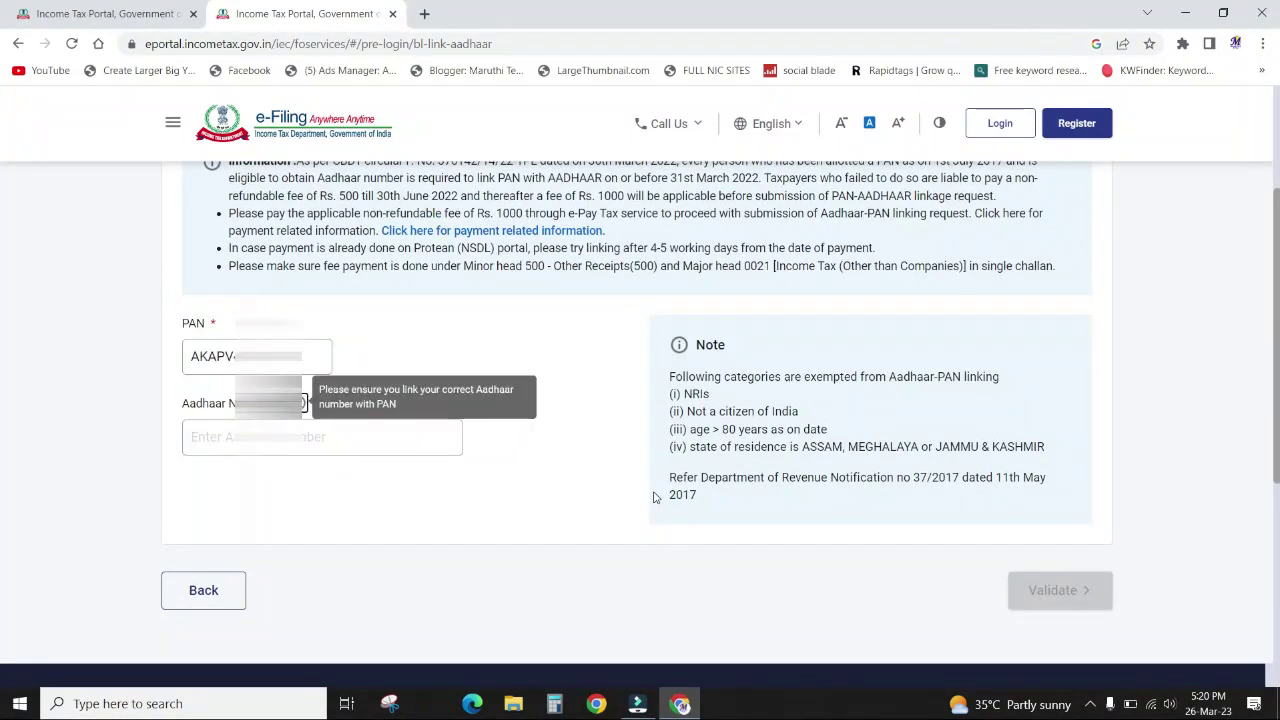
click(306, 436)
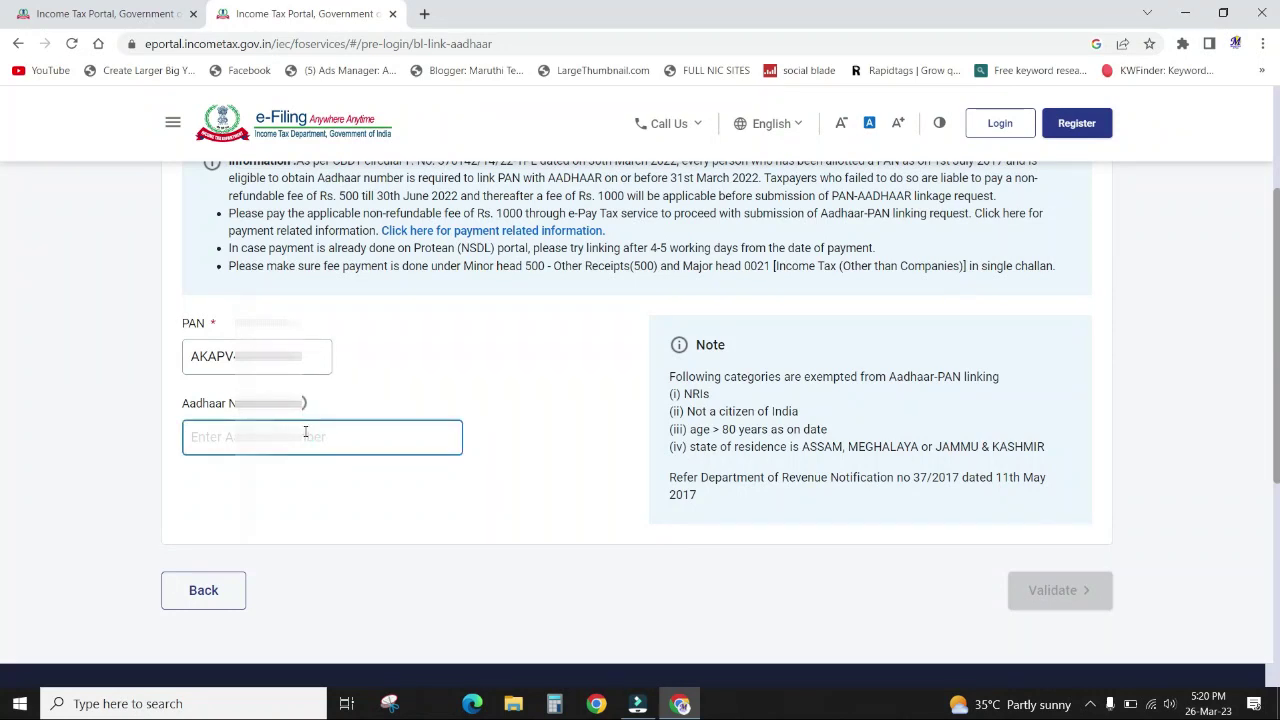
key(ctrl+v)
click(1070, 592)
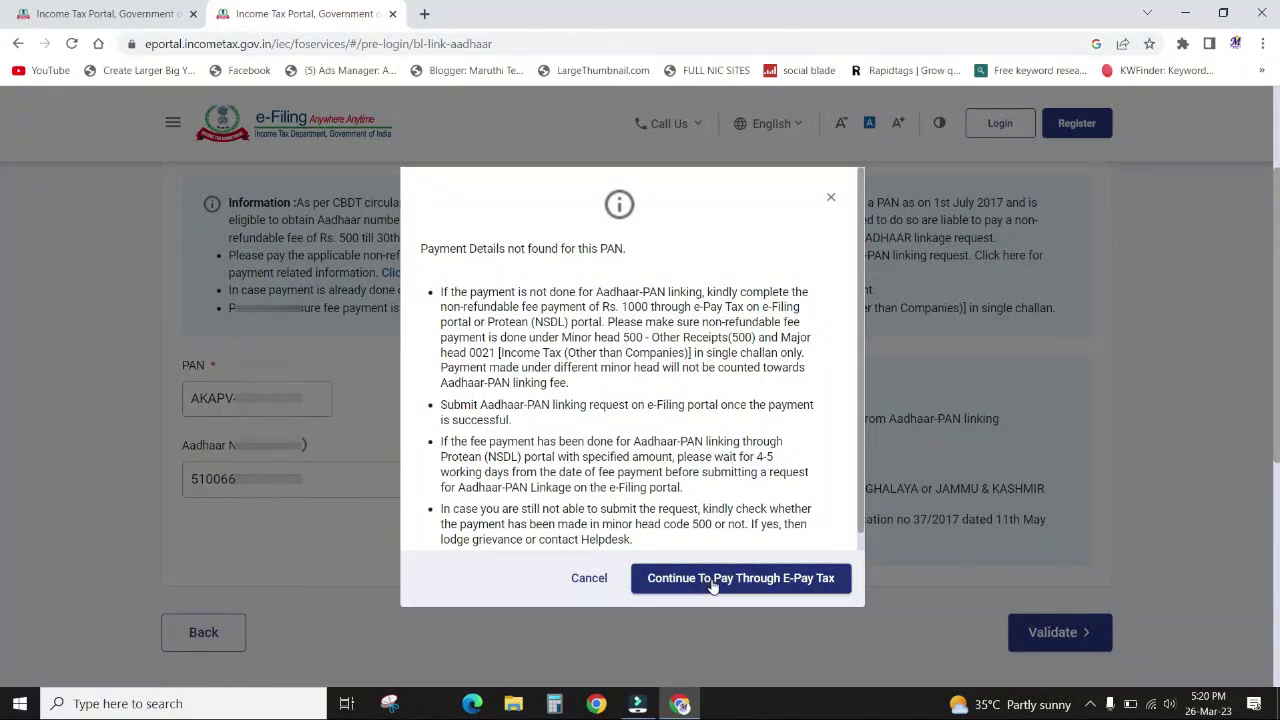
click(713, 584)
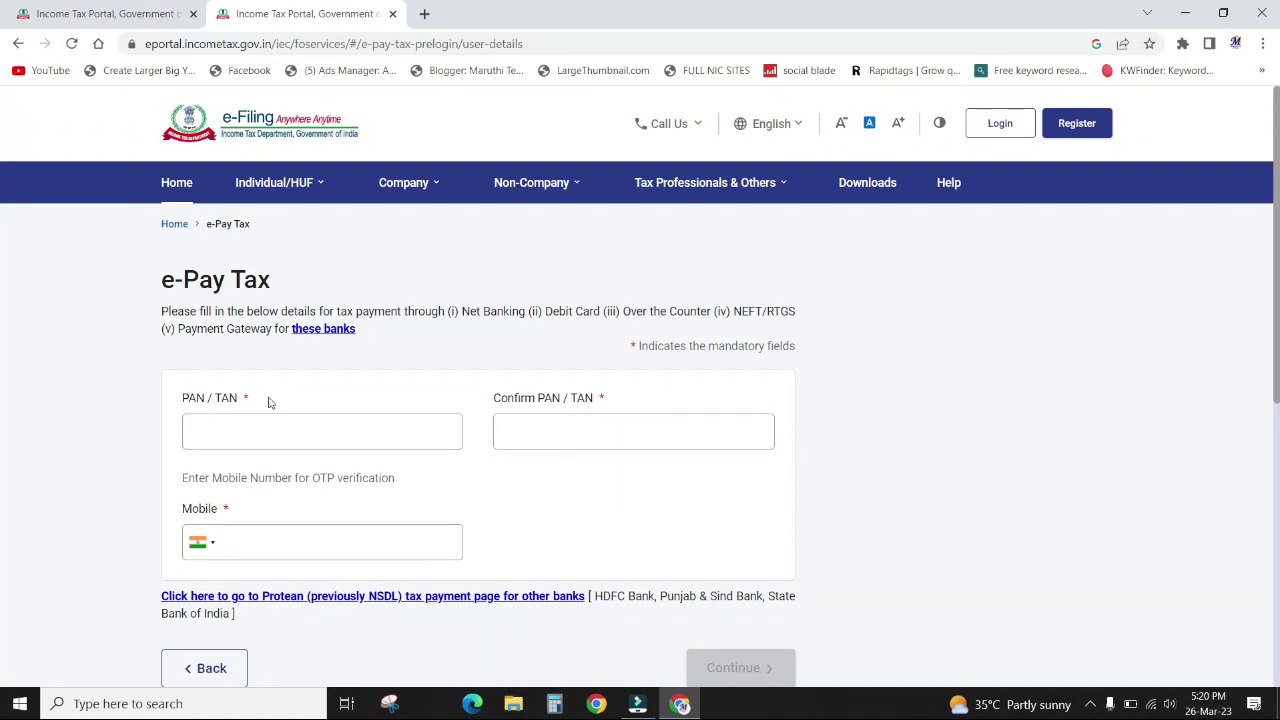
Verify the PAN and mobile number for e-Pay Tax with the six-digit mobile OTP
click(260, 425)
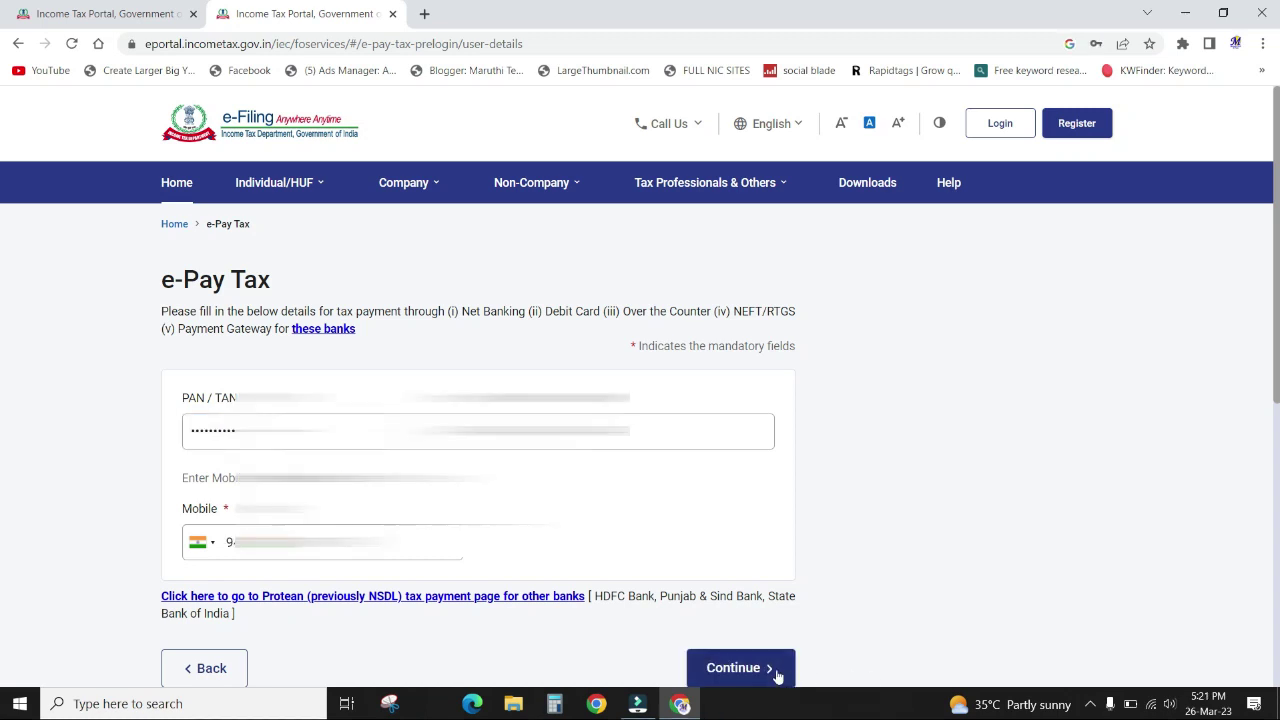
click(768, 673)
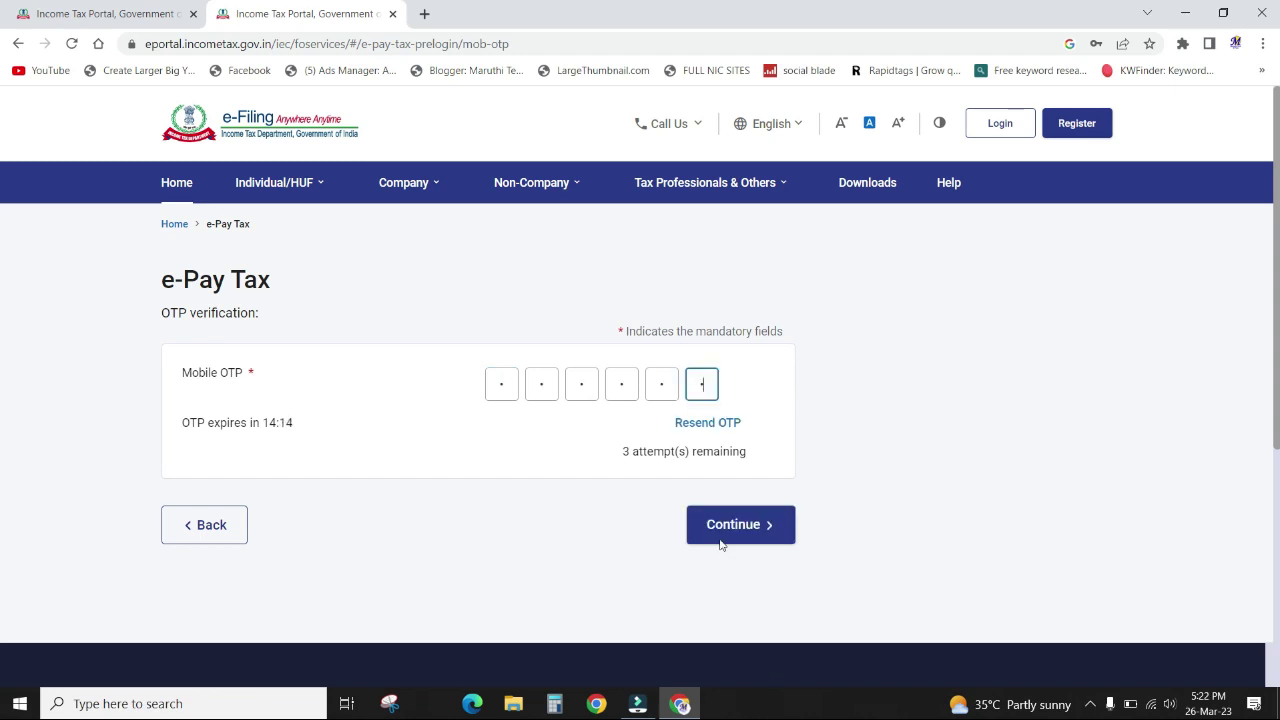
click(731, 526)
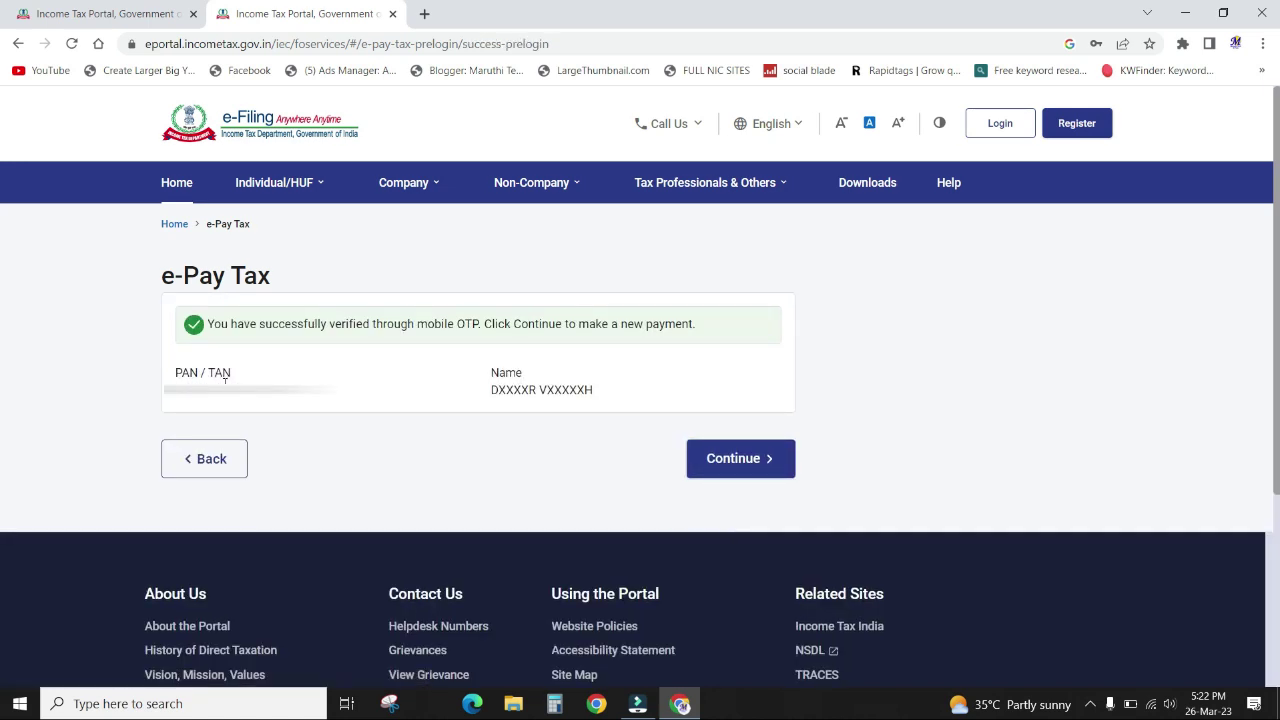
drag(392, 317, 485, 322)
click(656, 362)
Start a new payment under the Income Tax category
click(721, 463)
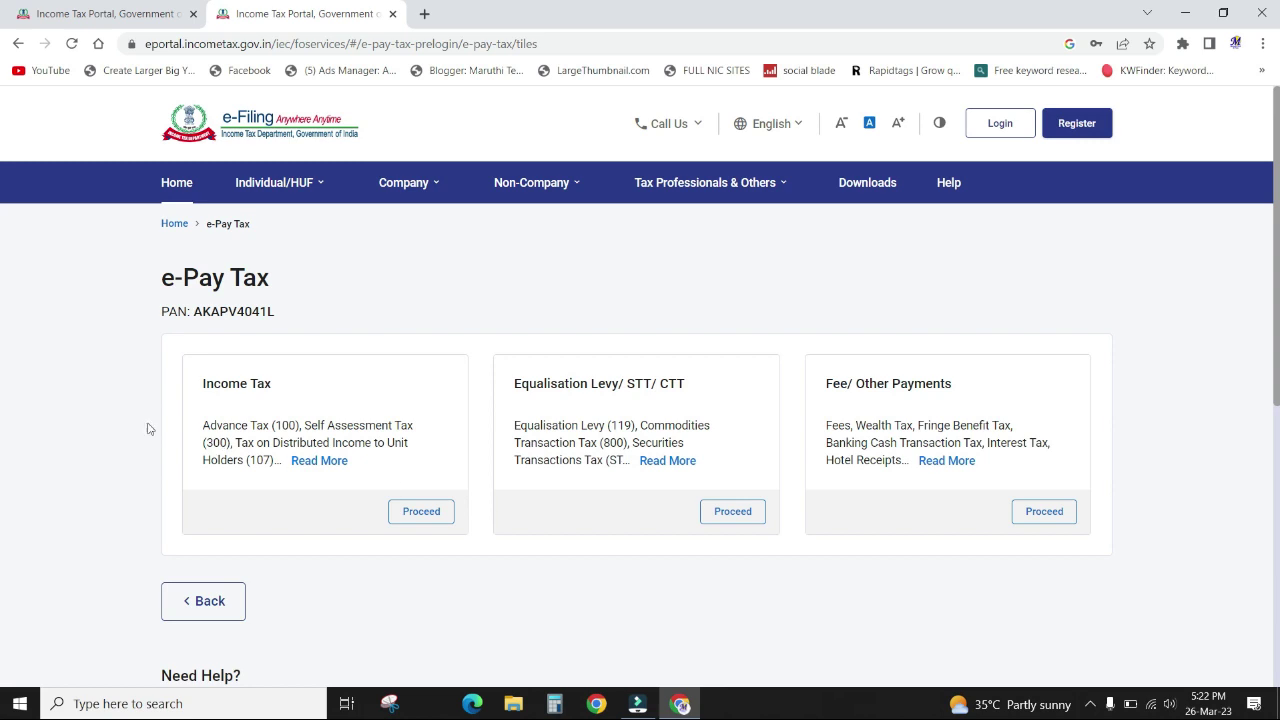
scroll(2, 428, down, 1)
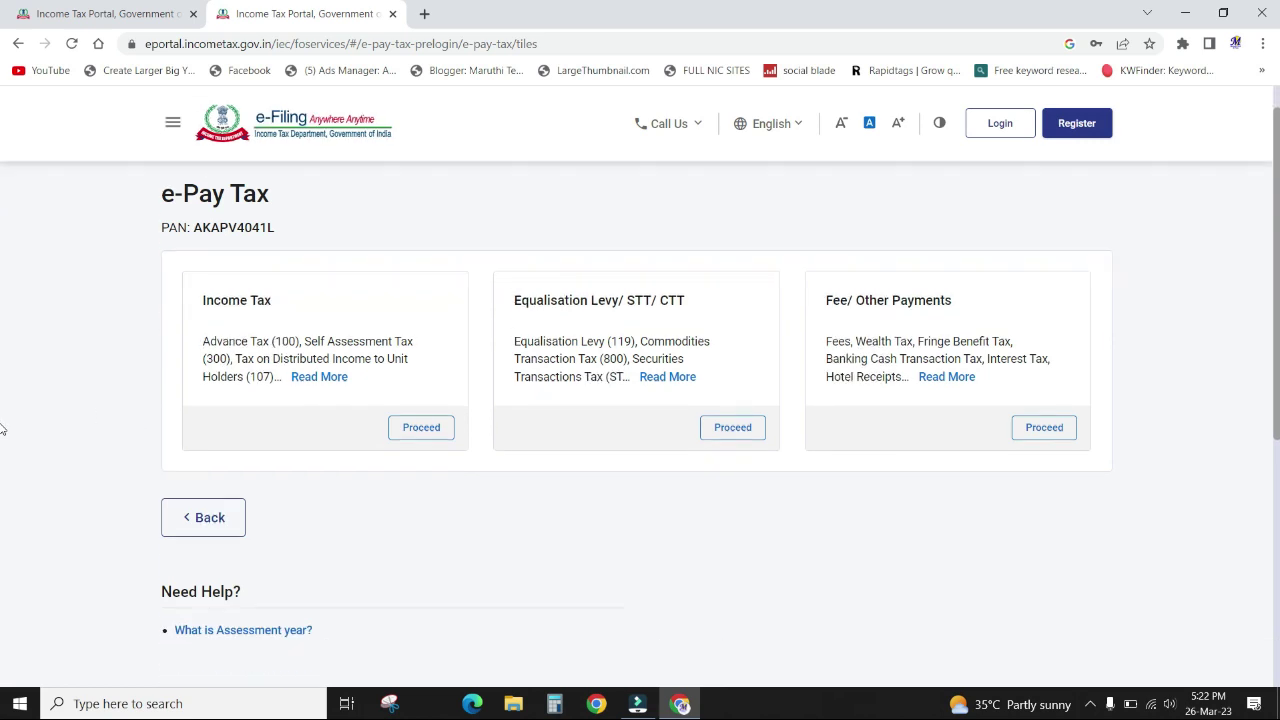
triple_click(203, 300)
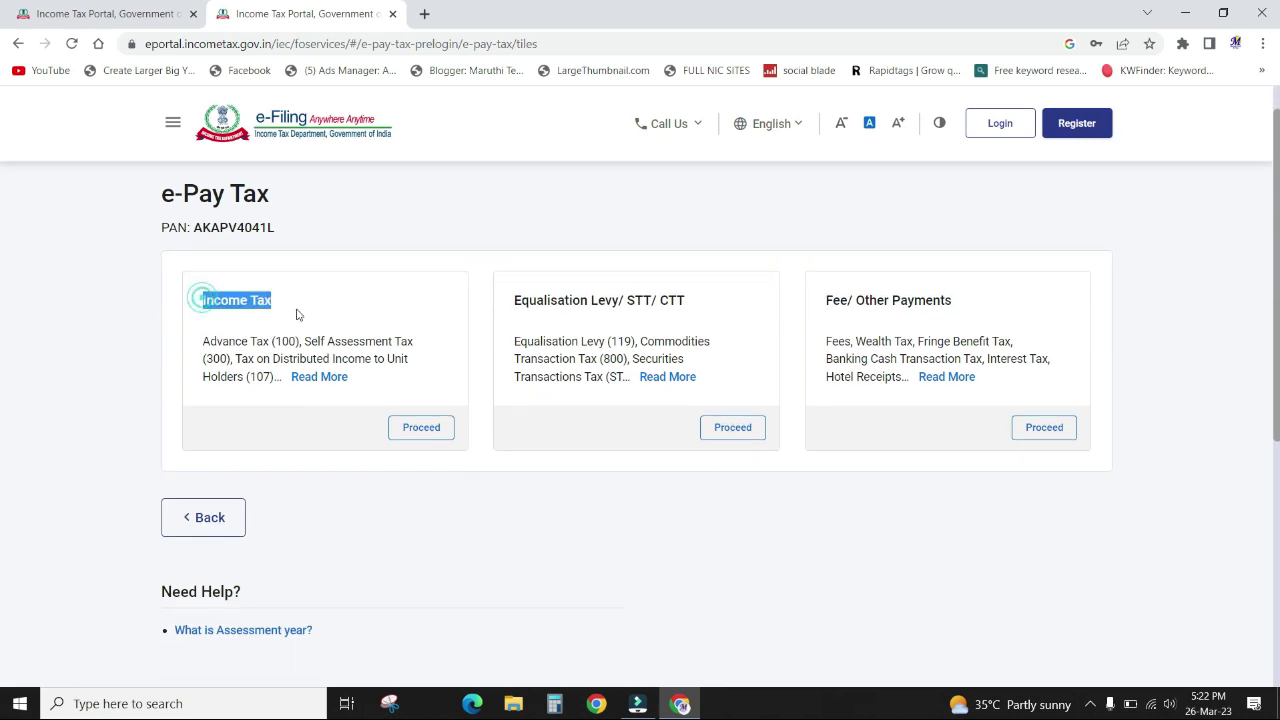
click(421, 428)
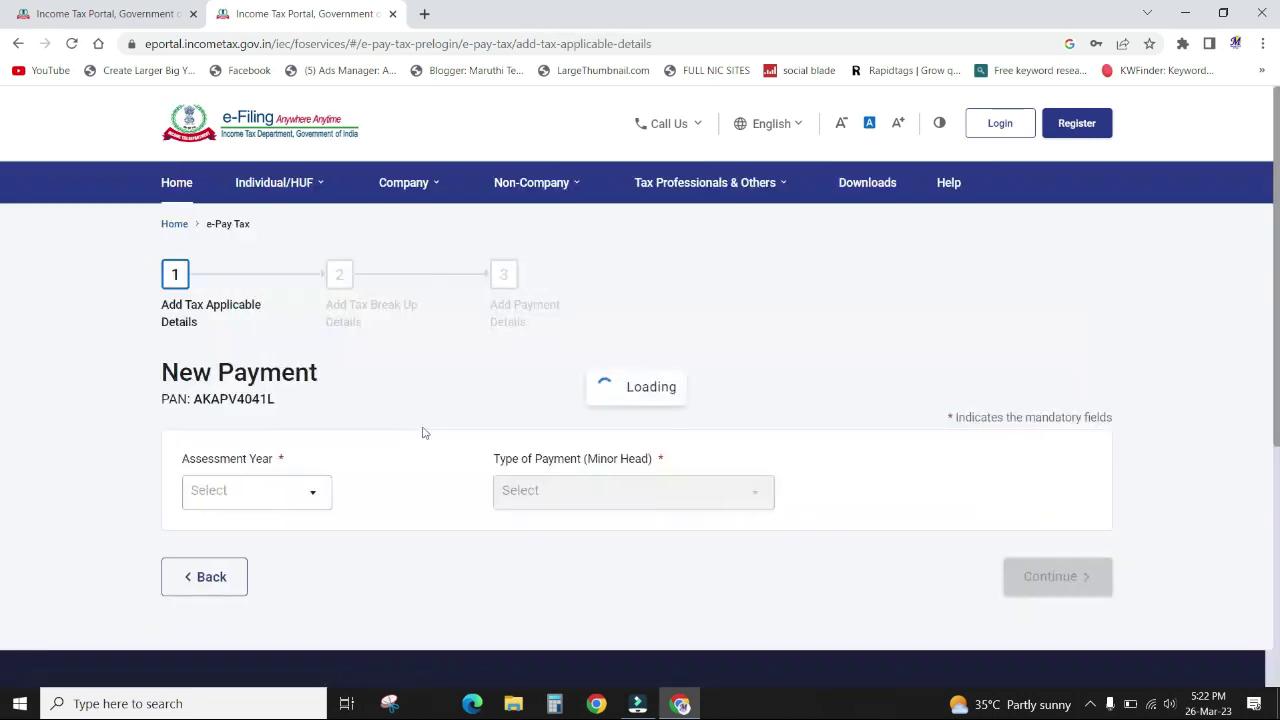
Set Assessment Year 2023-24 and Minor Head Other Receipts (500), then continue to tax break-up
scroll(423, 432, down, 1)
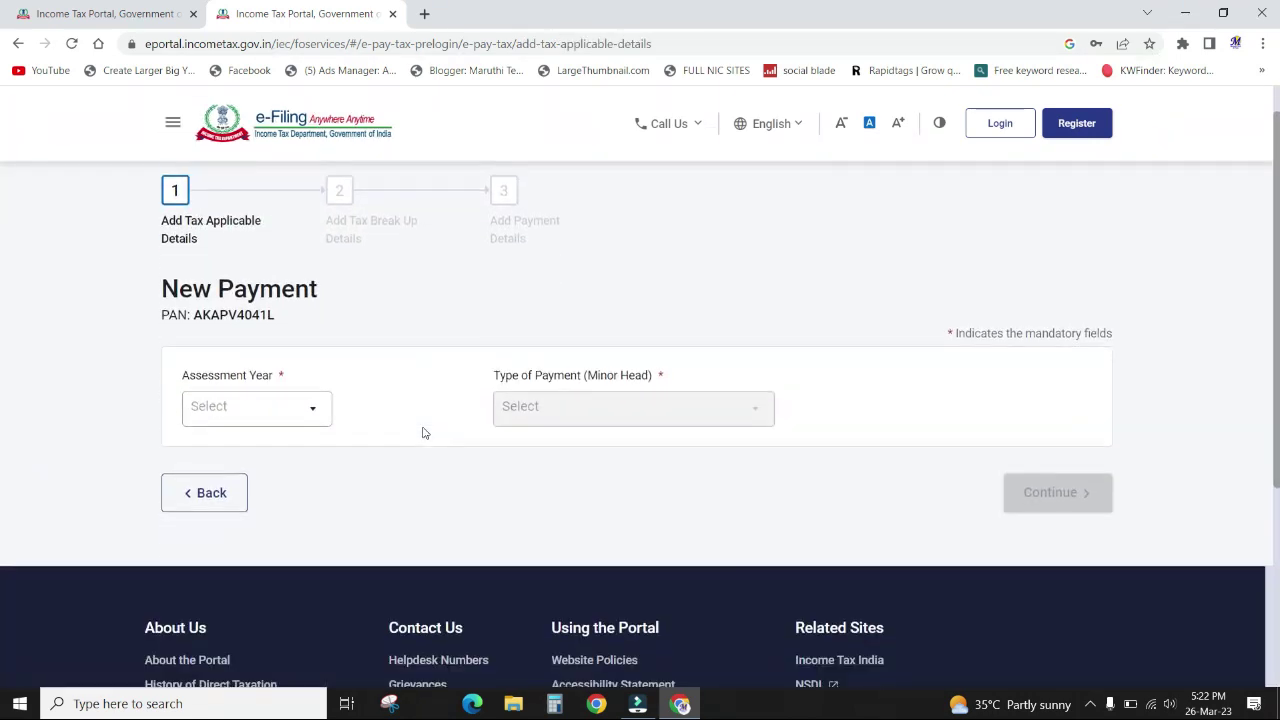
click(245, 416)
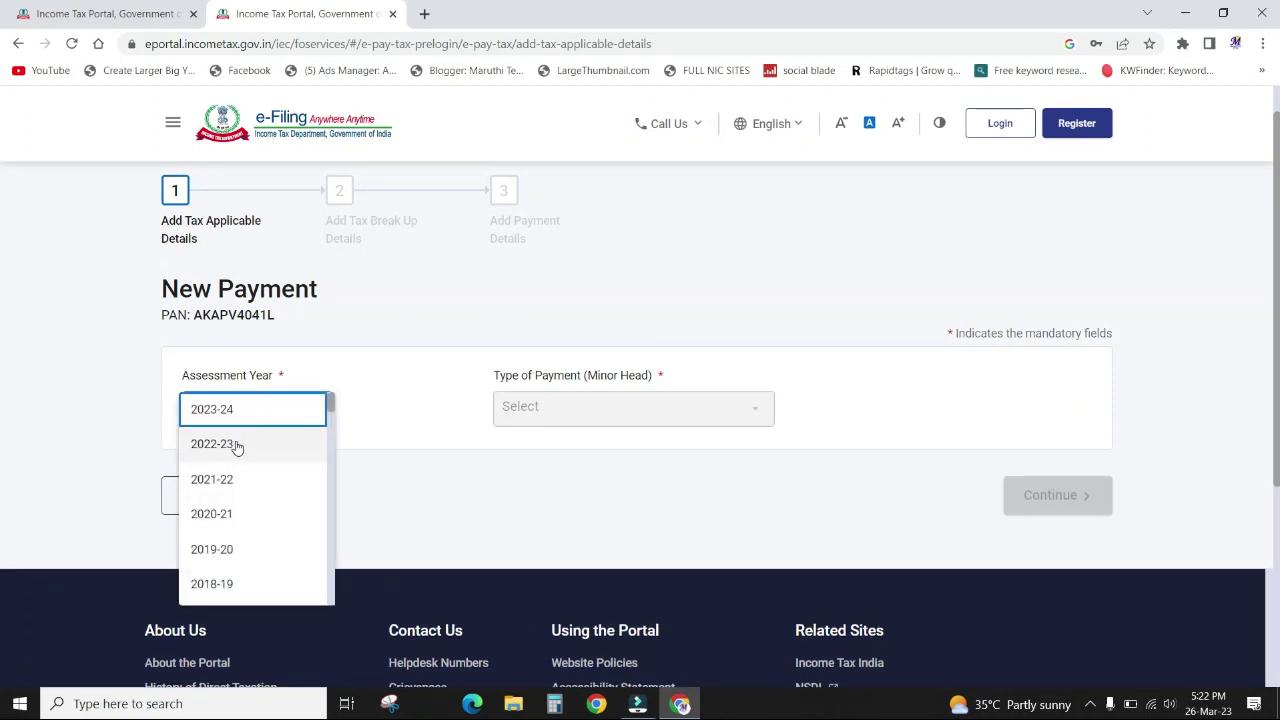
click(232, 422)
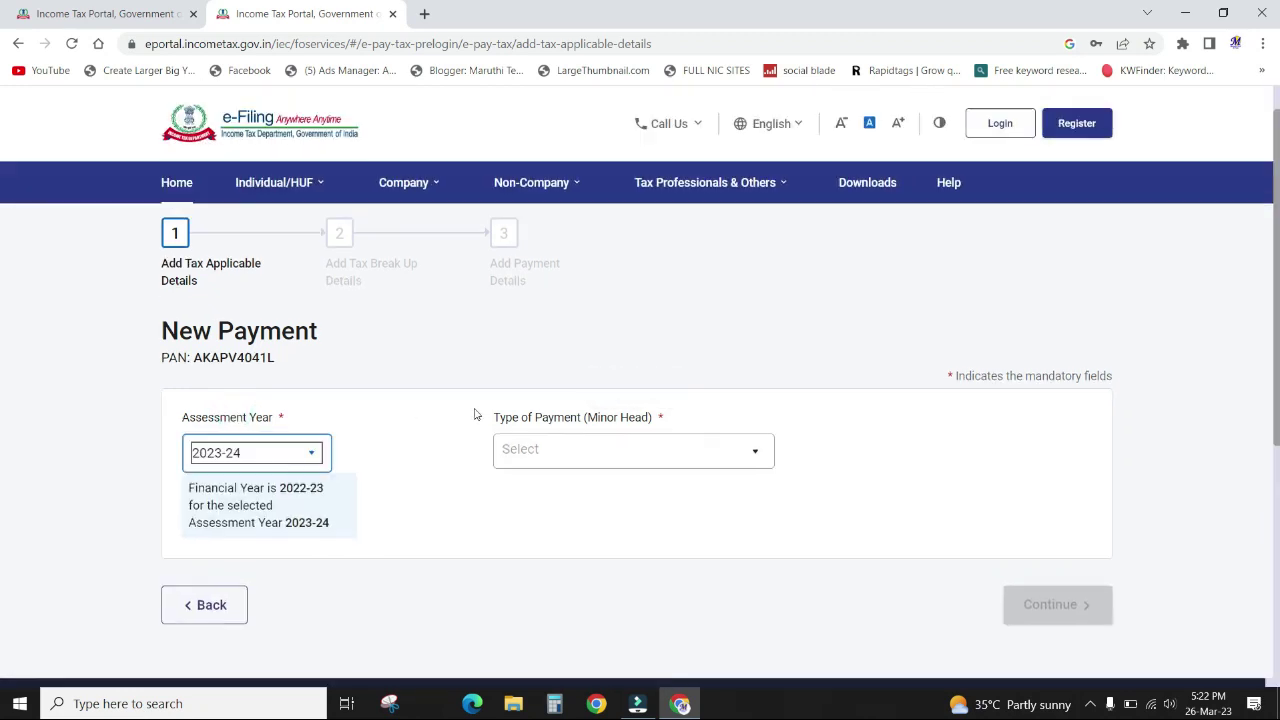
click(591, 459)
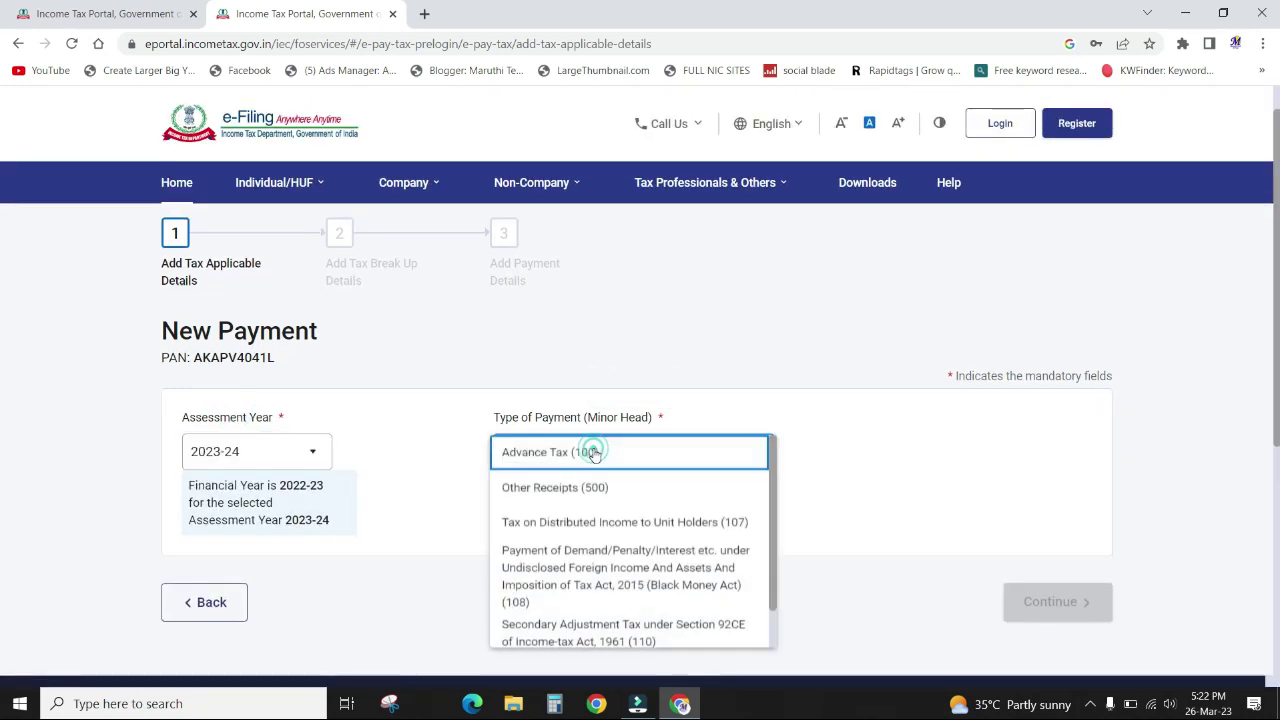
scroll(594, 455, down, 1)
scroll(594, 455, up, 1)
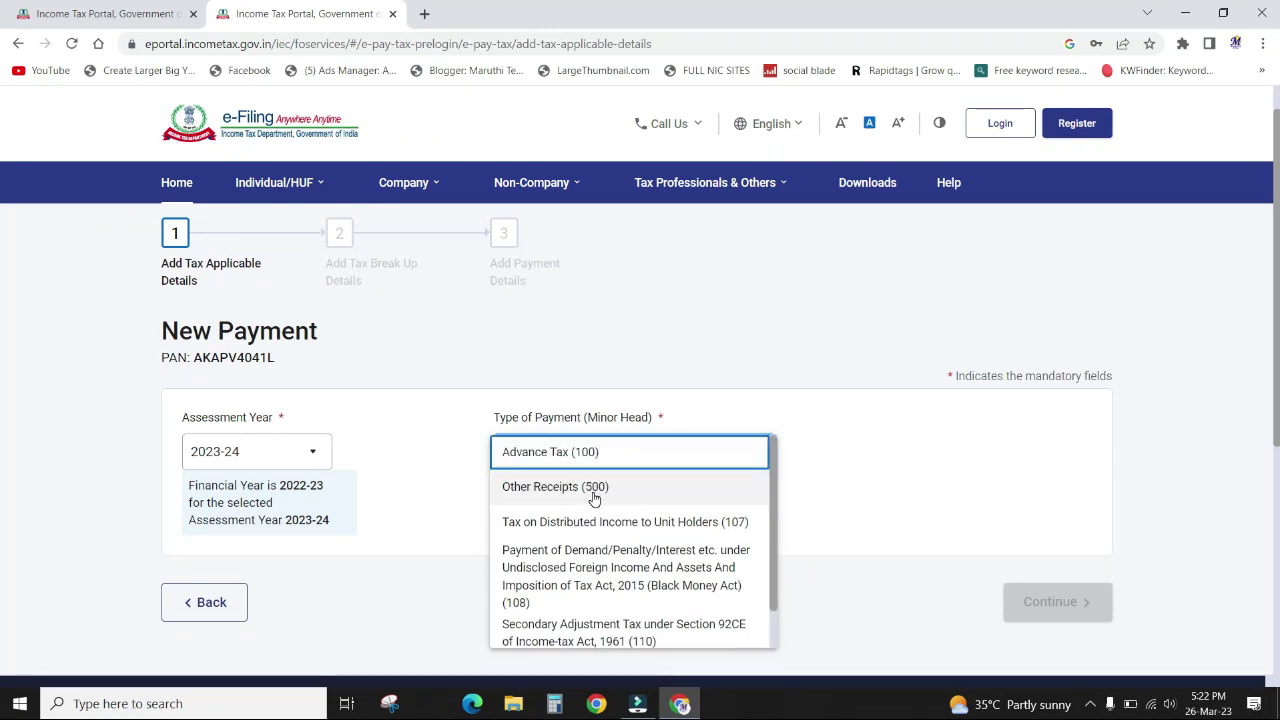
click(594, 489)
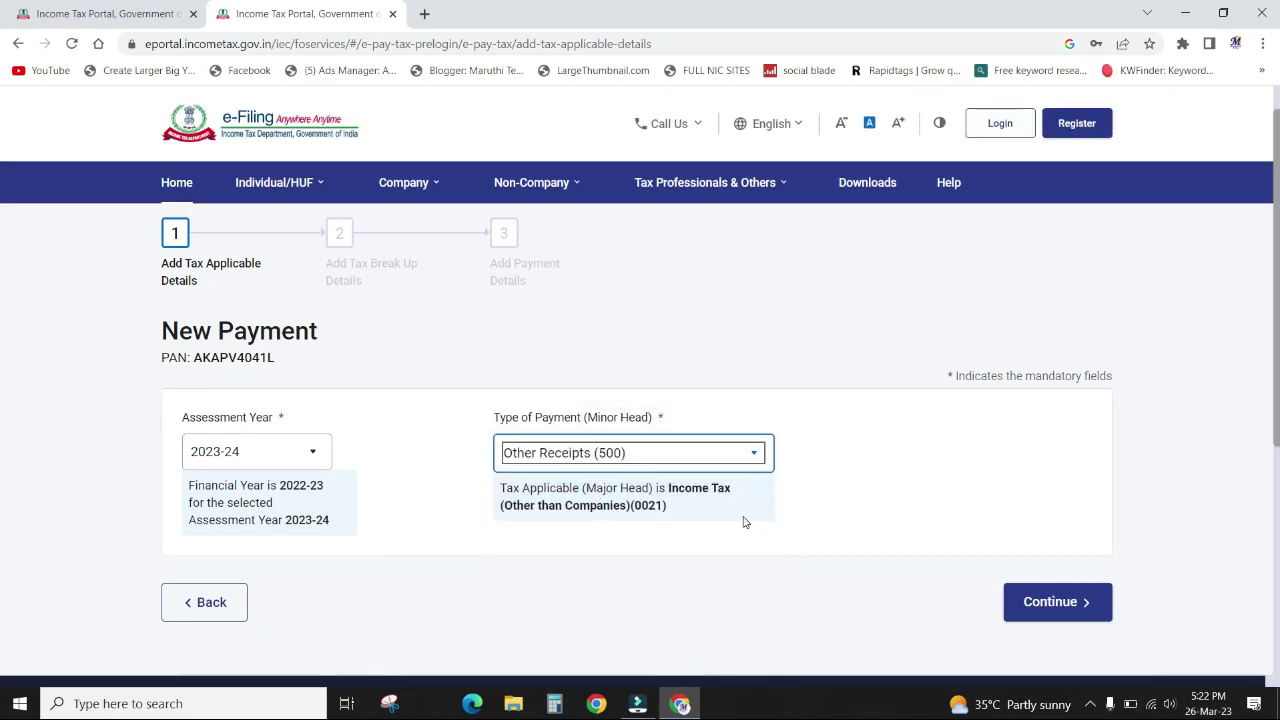
click(1077, 604)
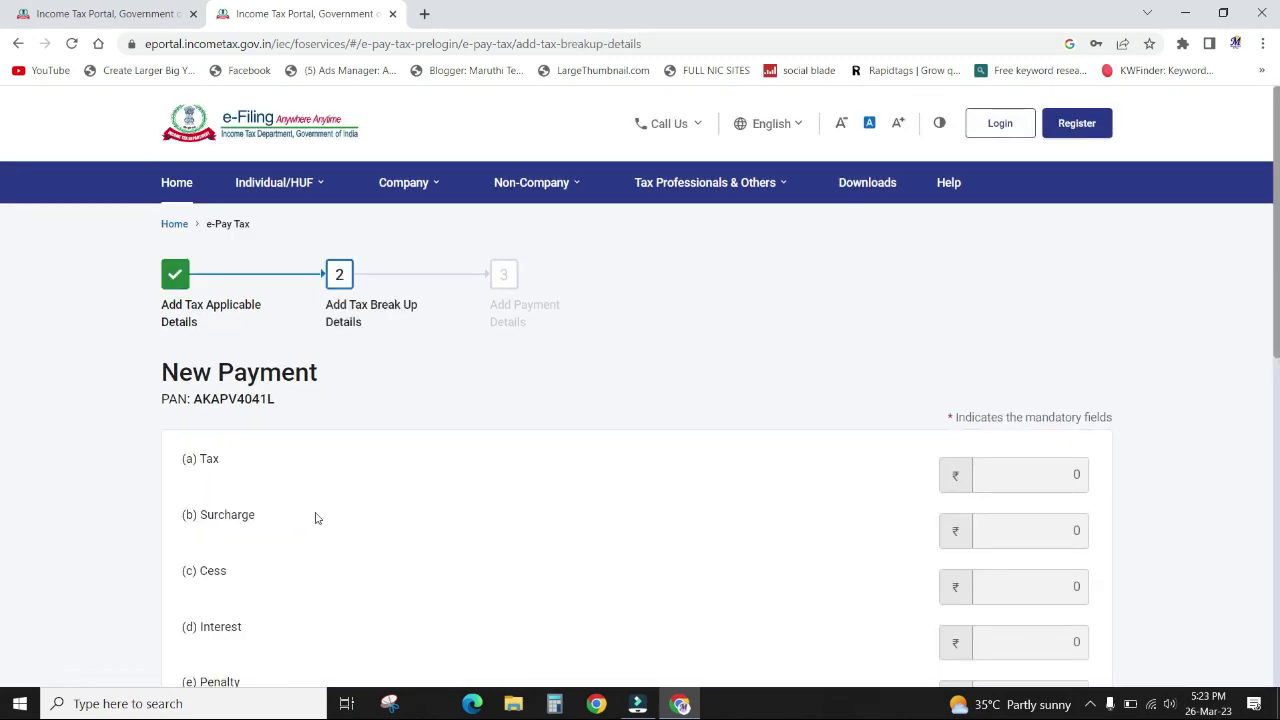
Confirm the ₹1,000 total under Others in the tax break-up and continue
scroll(354, 423, down, 3)
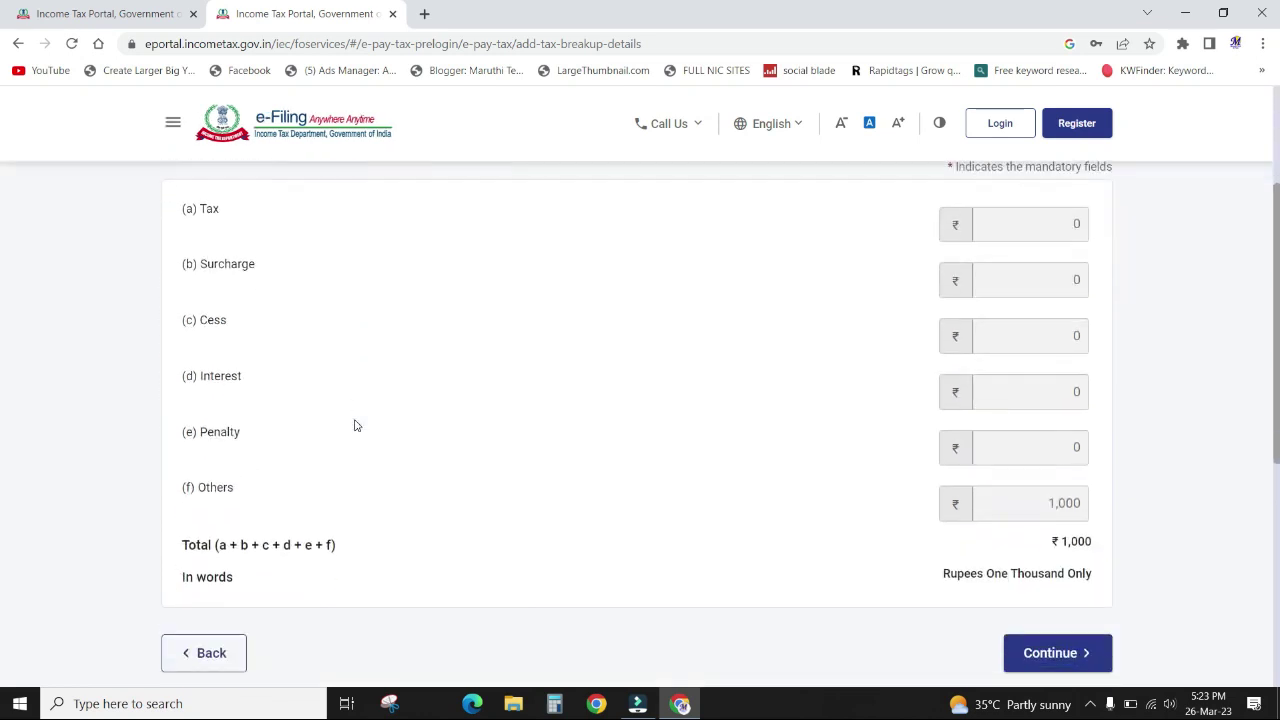
drag(1060, 458, 1143, 470)
click(1173, 460)
click(1066, 571)
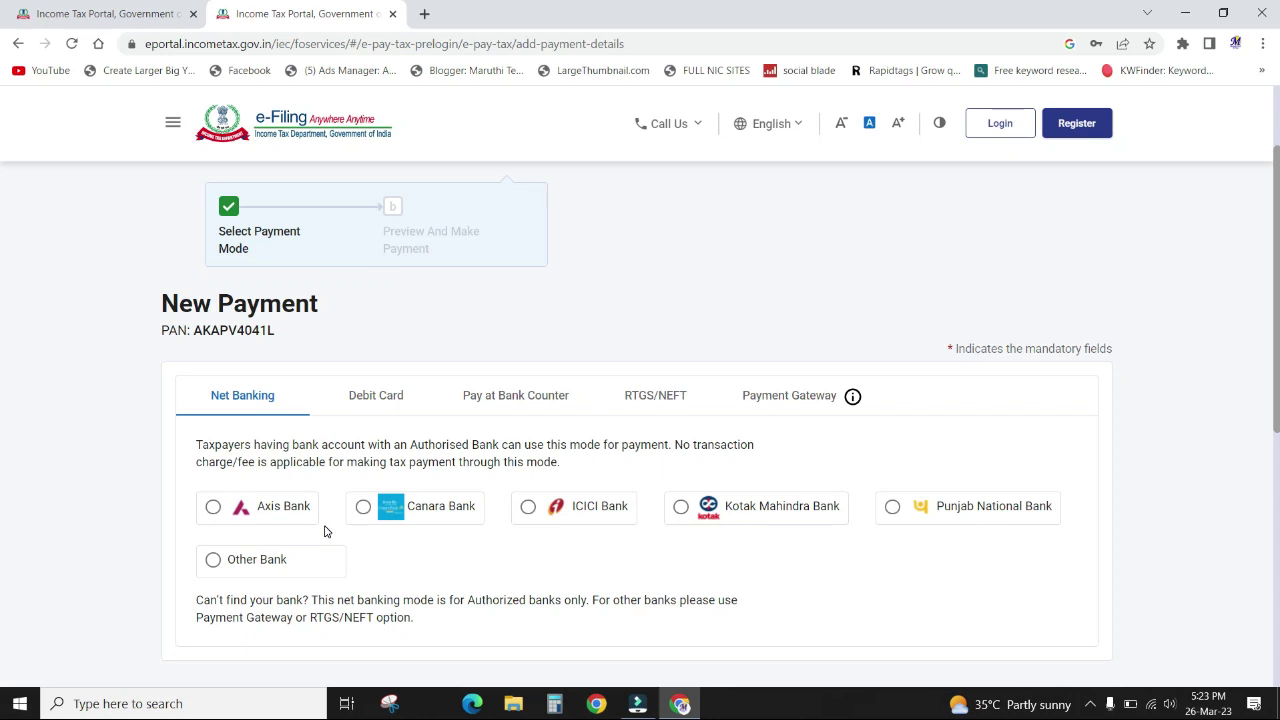
Compare payment modes, then choose Kotak Mahindra Bank as the payment gateway and continue
click(379, 394)
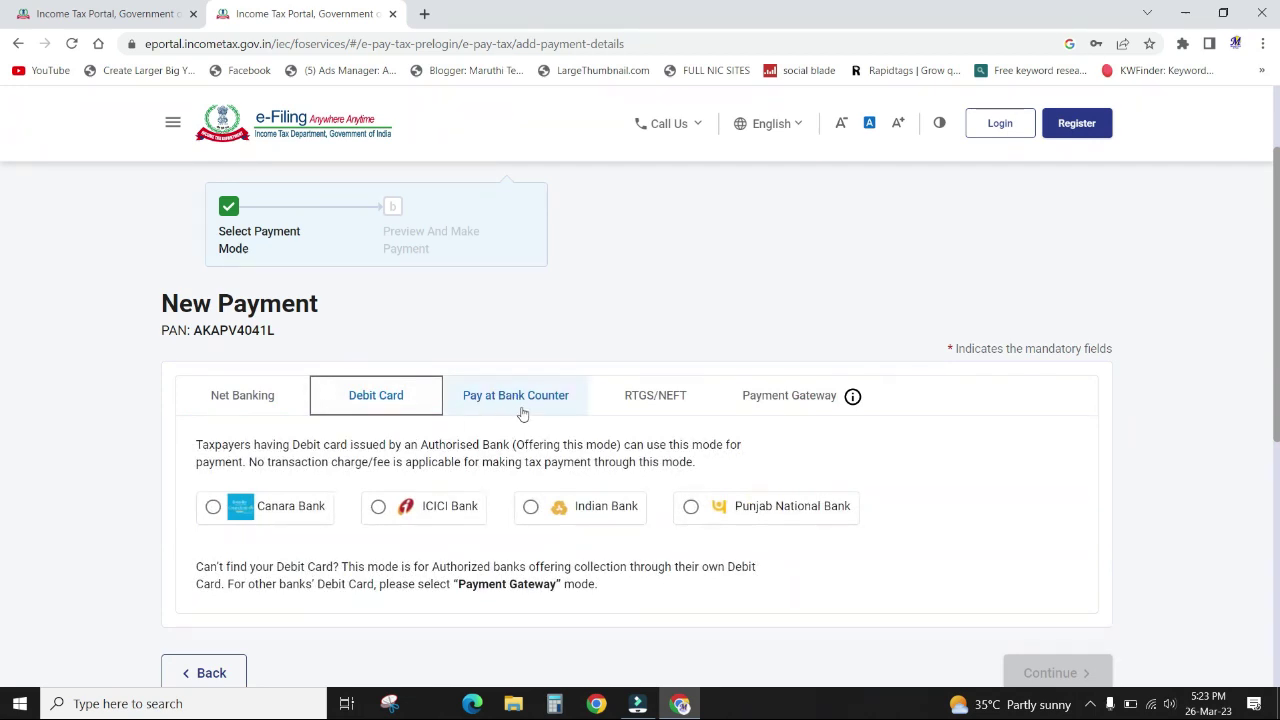
click(524, 410)
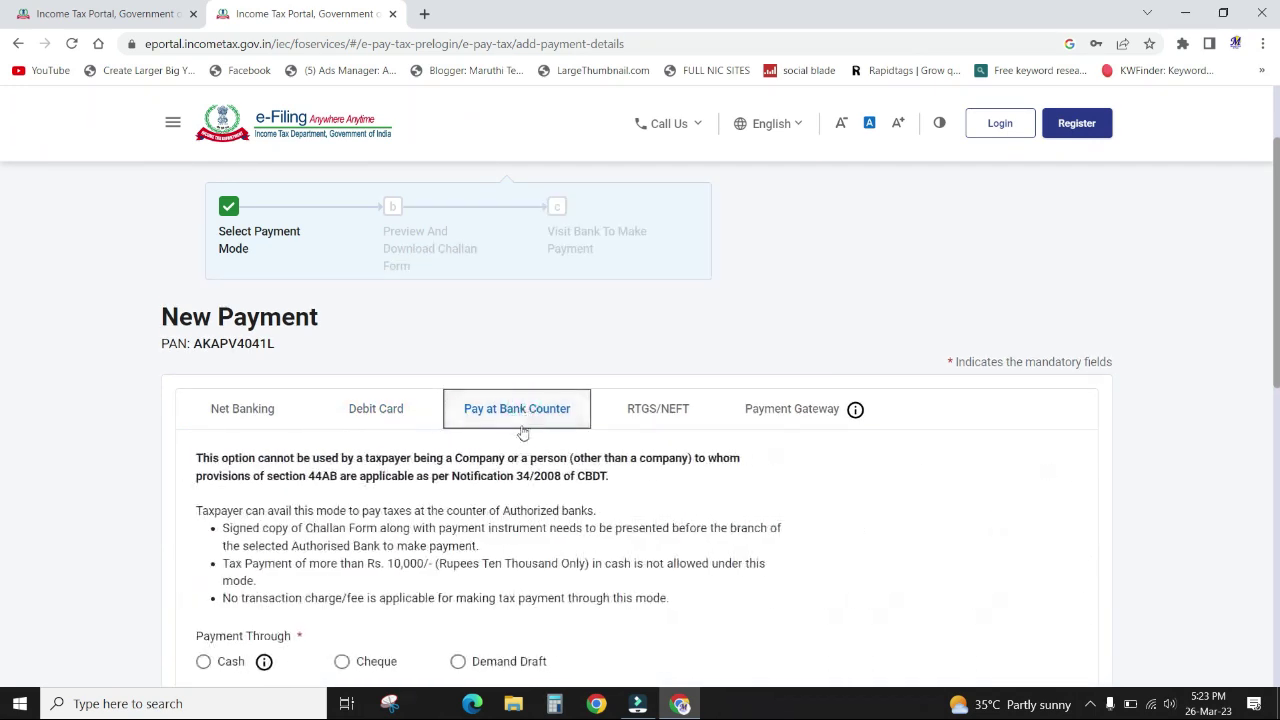
scroll(508, 420, down, 2)
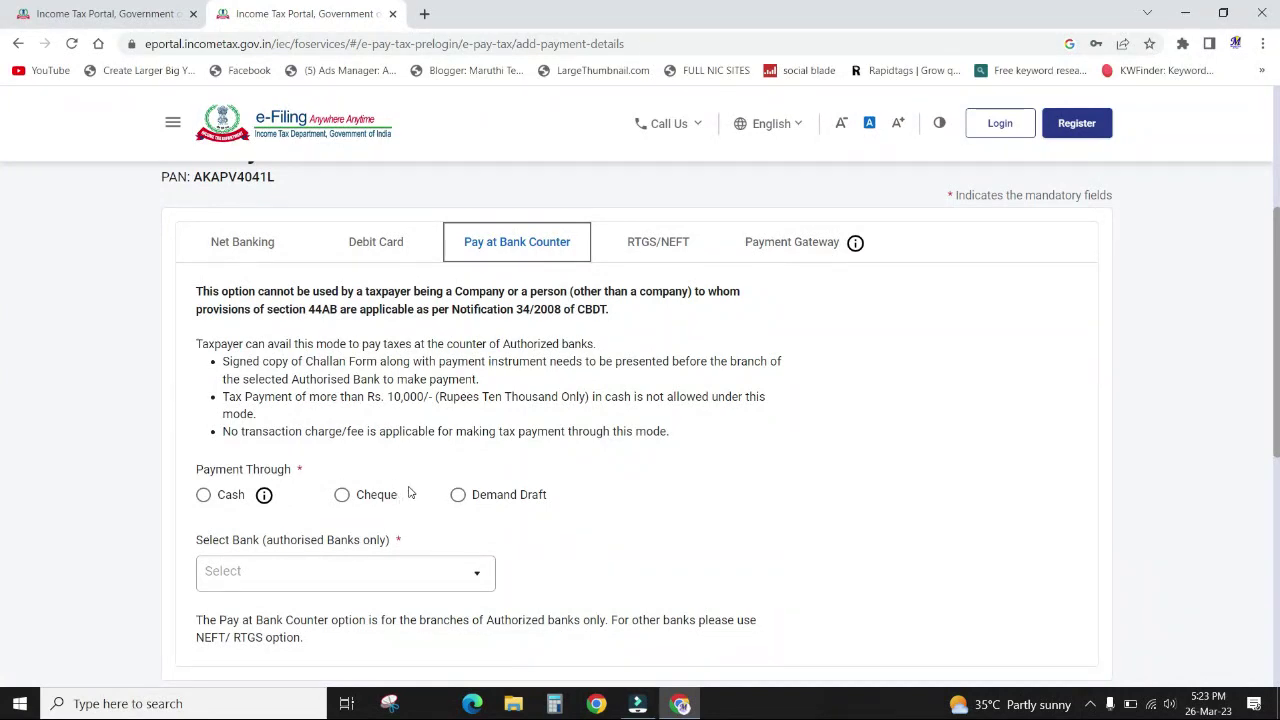
click(235, 244)
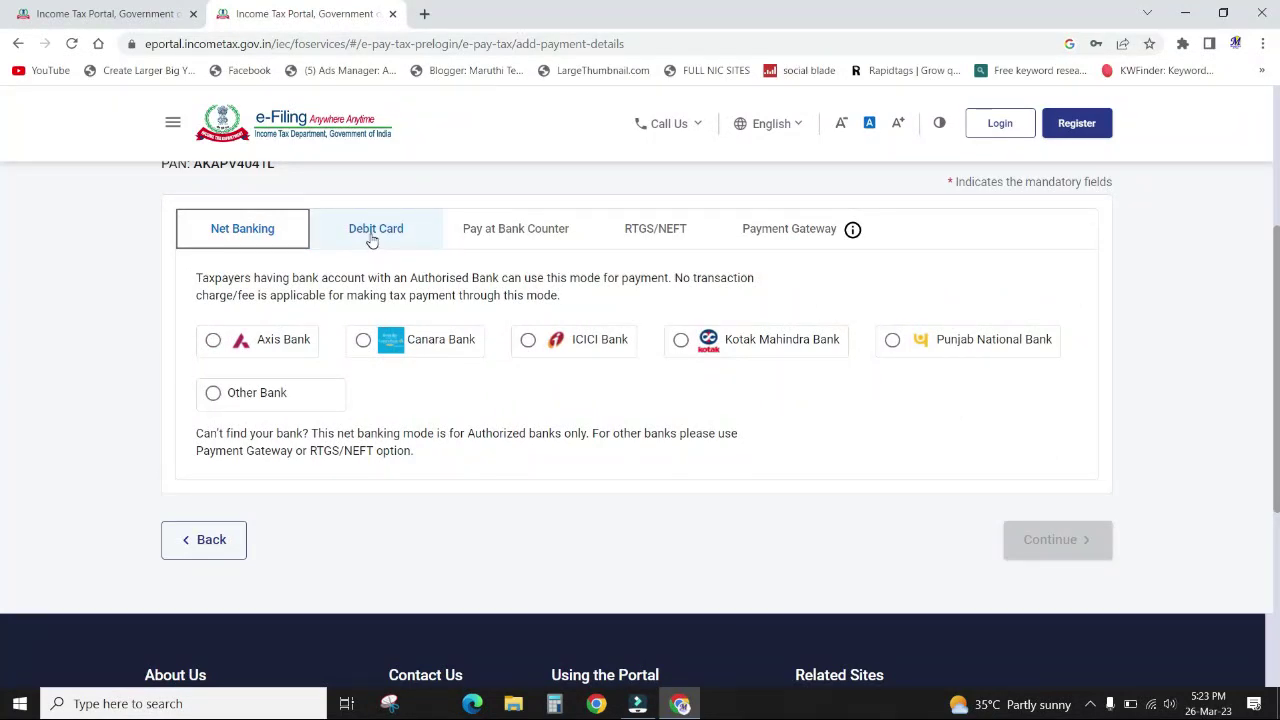
click(819, 236)
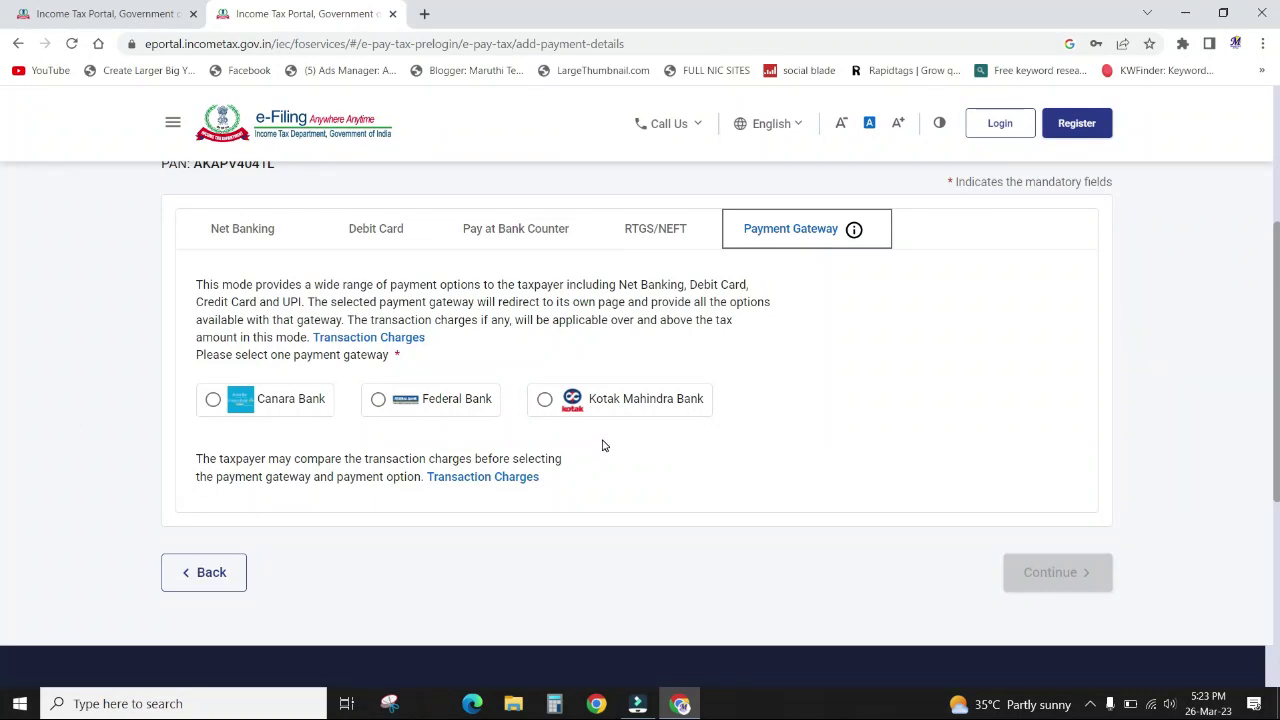
click(544, 399)
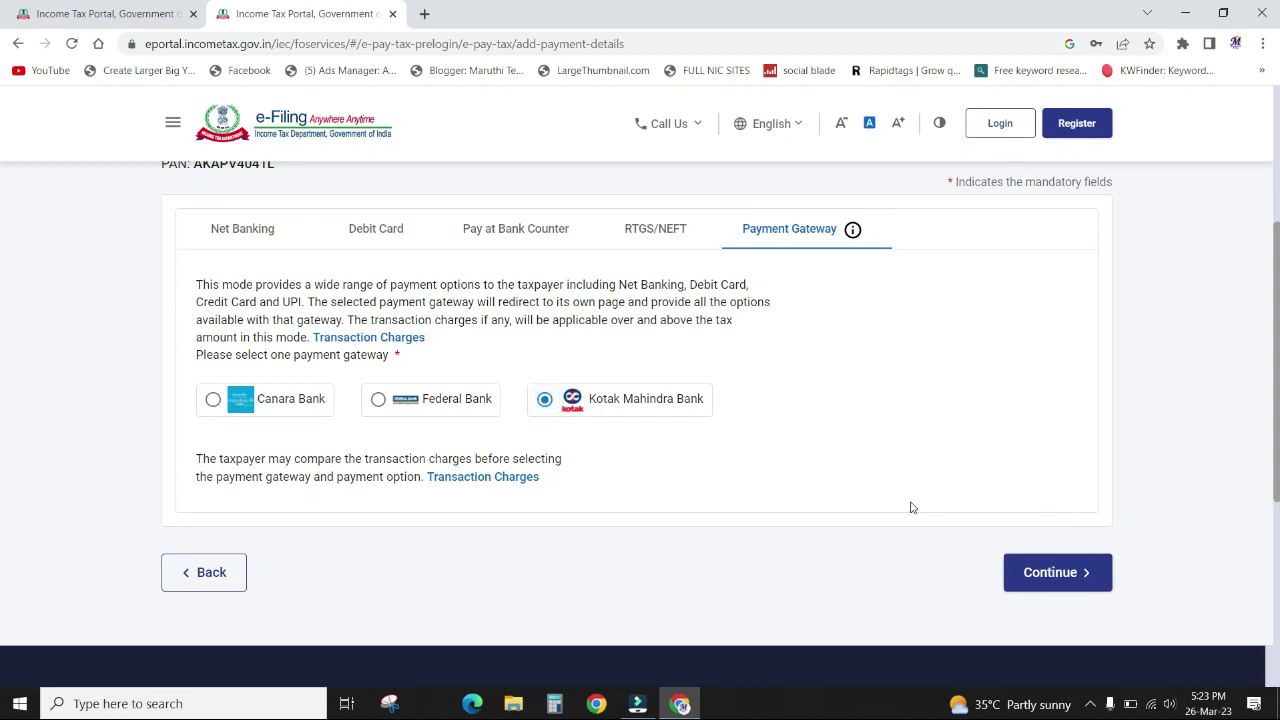
click(1057, 572)
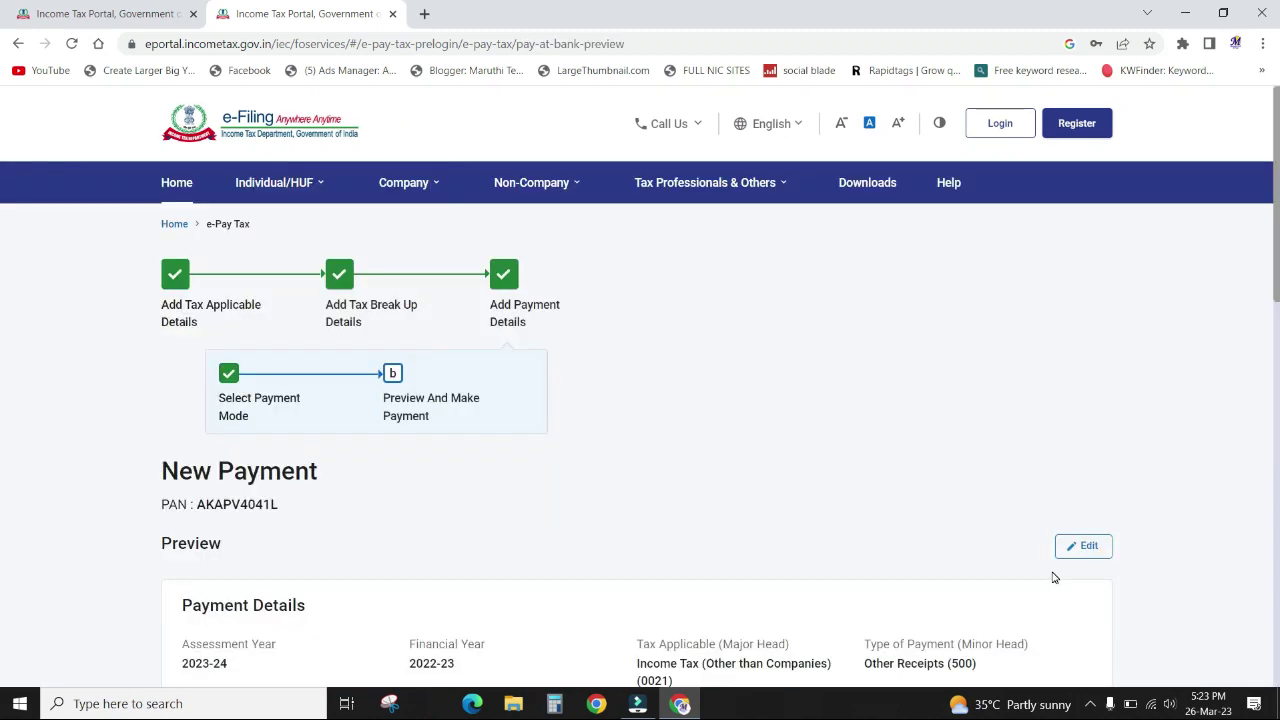
Choose Pay Now, agree to the terms, and submit the ₹1,000 challan to the bank
scroll(1050, 578, down, 5)
scroll(1008, 578, down, 3)
click(1061, 457)
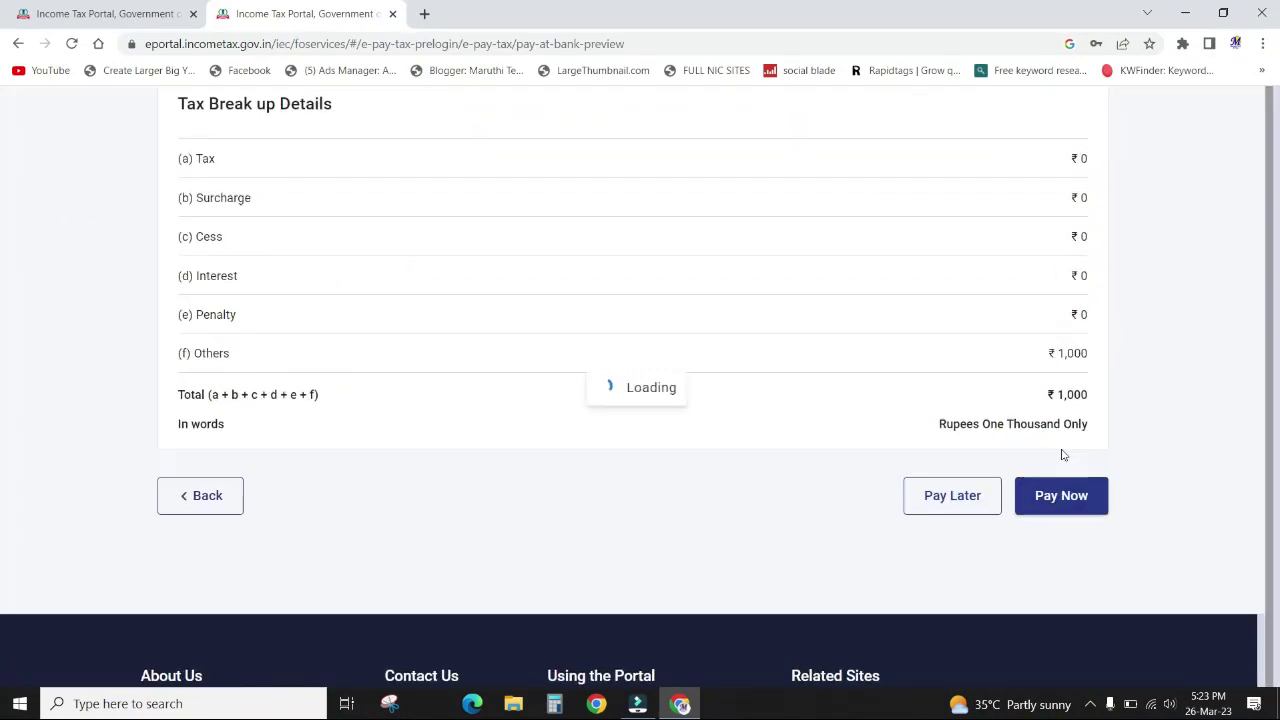
scroll(686, 517, down, 6)
scroll(686, 517, down, 6)
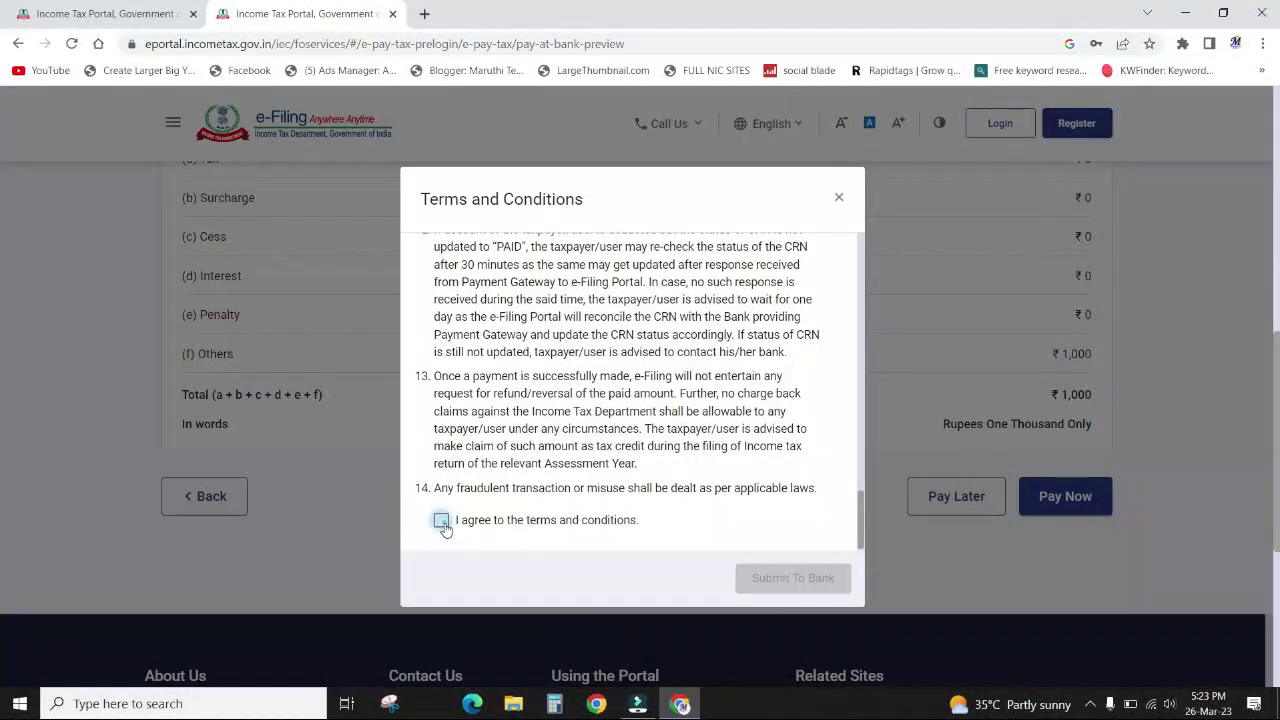
click(441, 521)
click(795, 579)
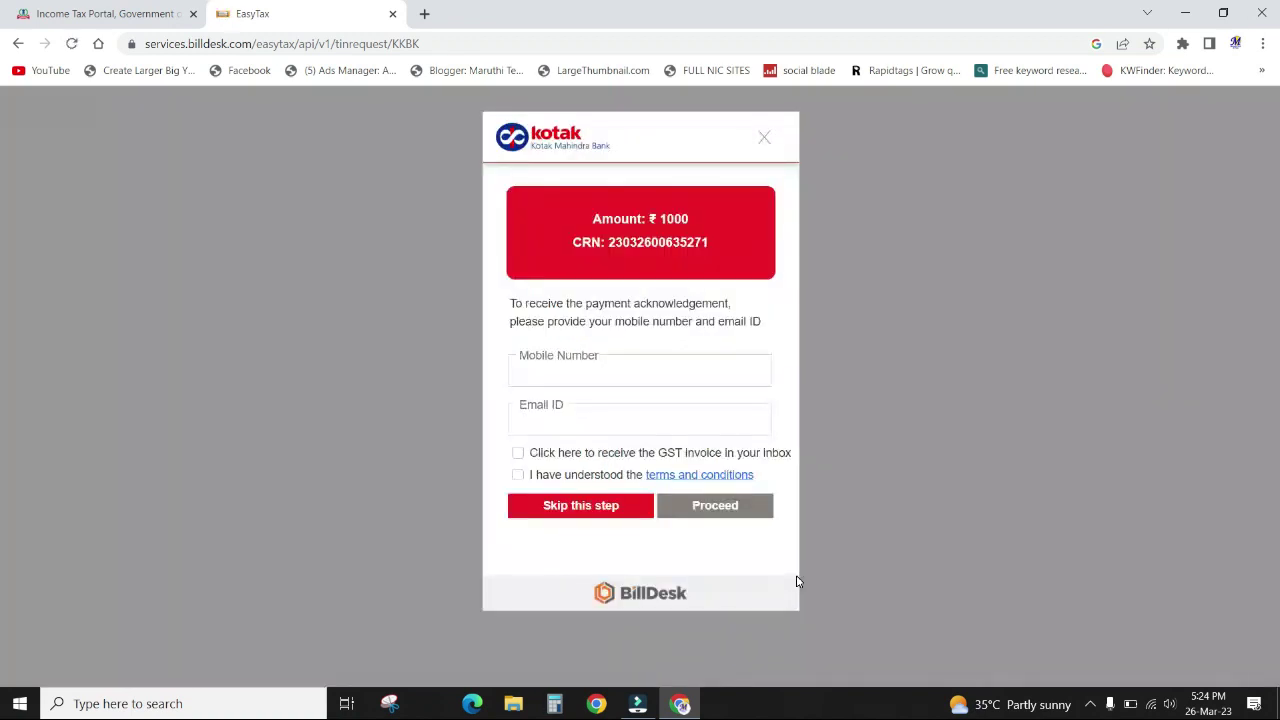
Enter a mobile number for acknowledgement, accept BillDesk's terms, and proceed to payment options
click(569, 370)
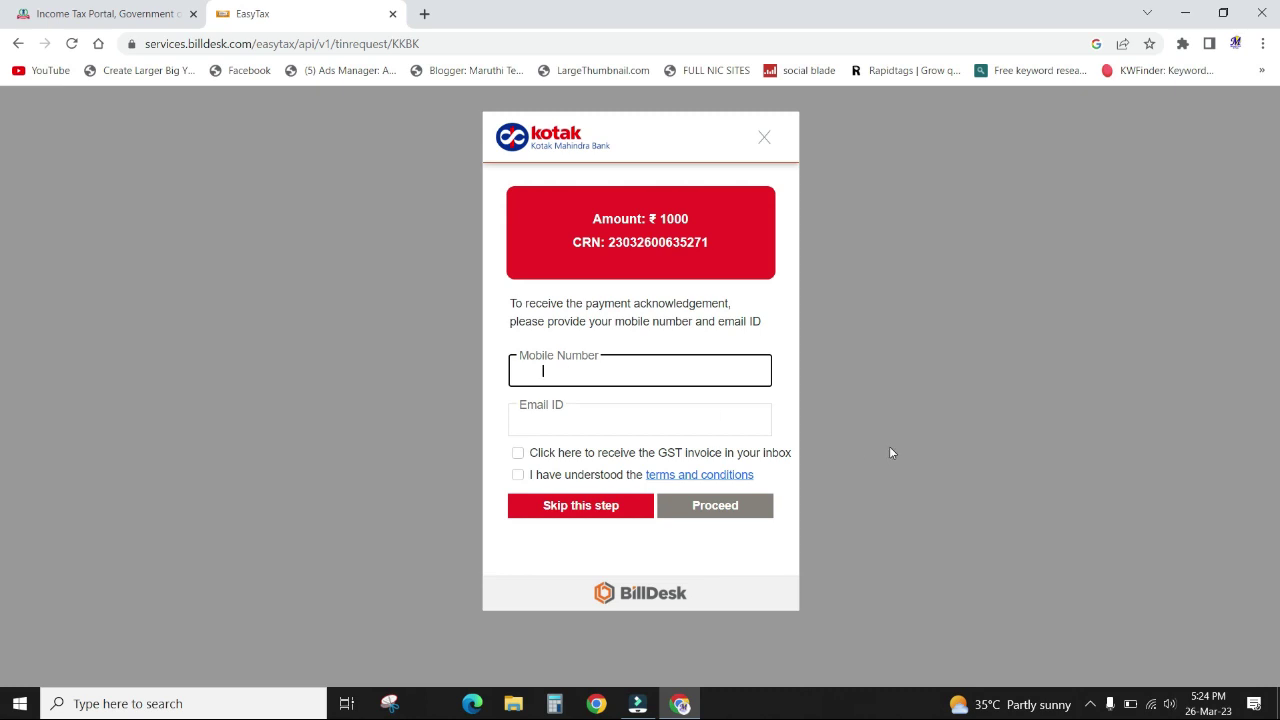
text(0)
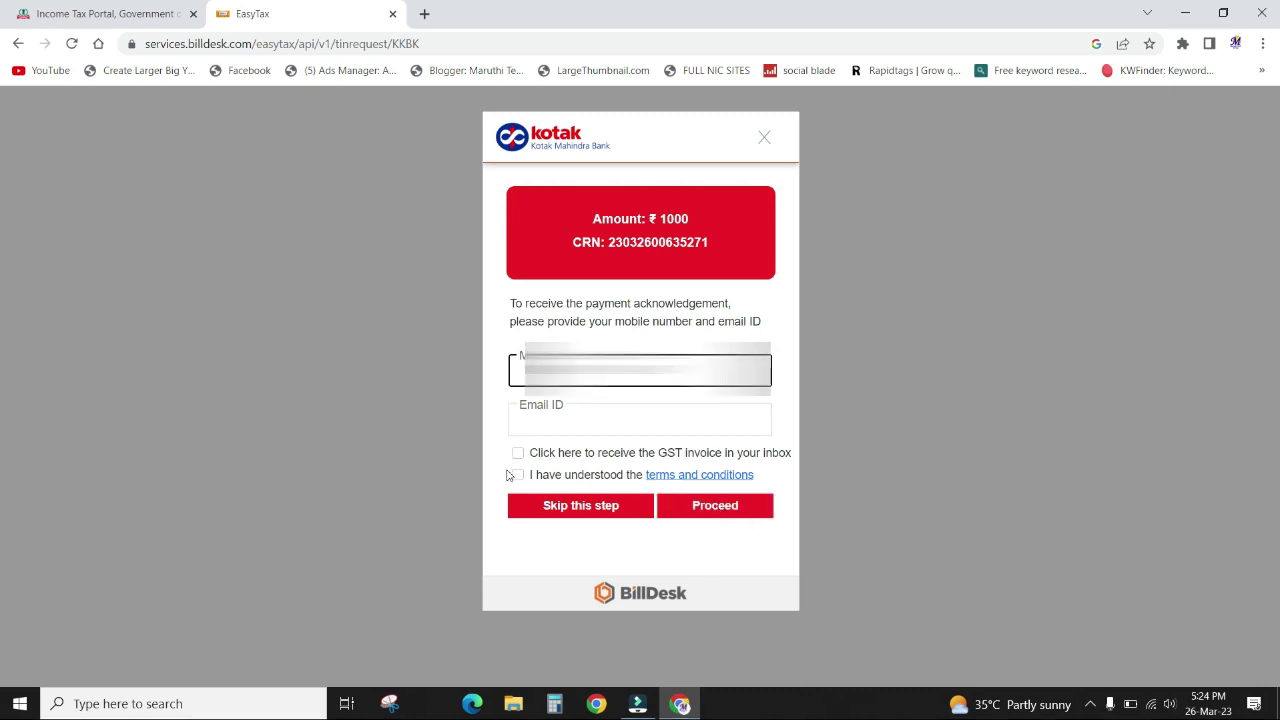
click(517, 474)
click(740, 508)
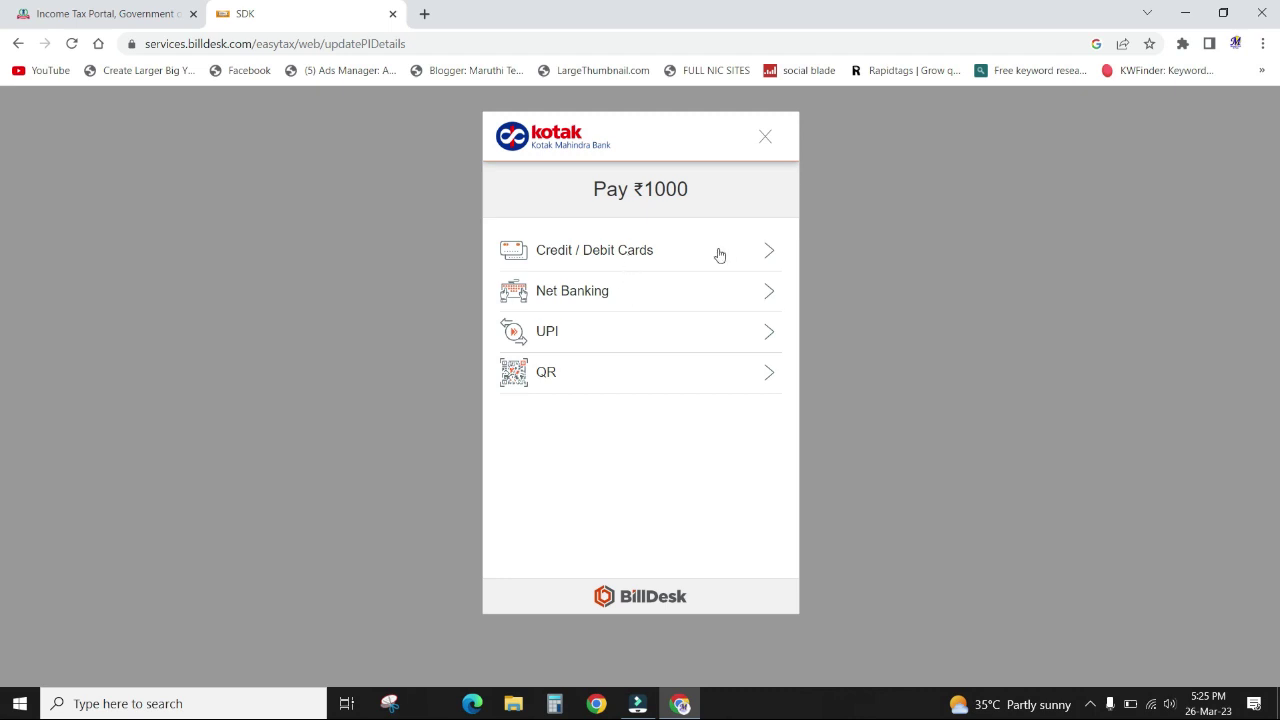
Preview BillDesk's card and UPI payment options before deciding
click(757, 252)
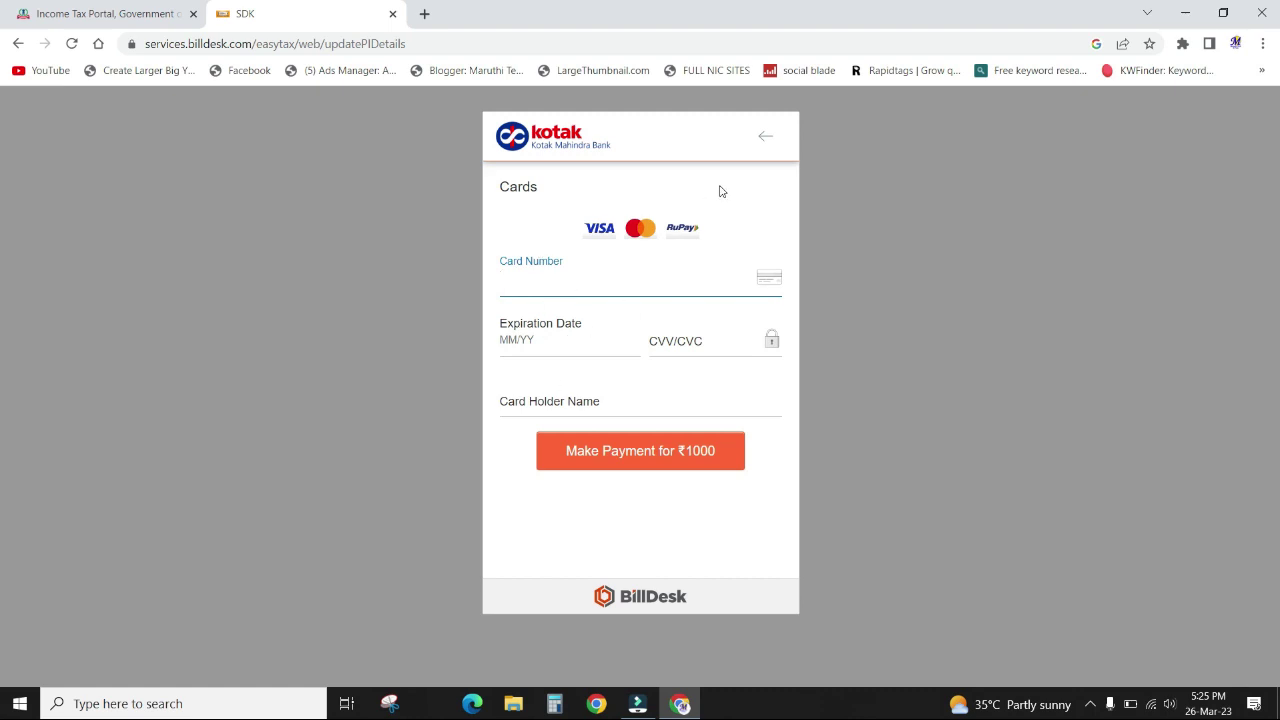
click(767, 138)
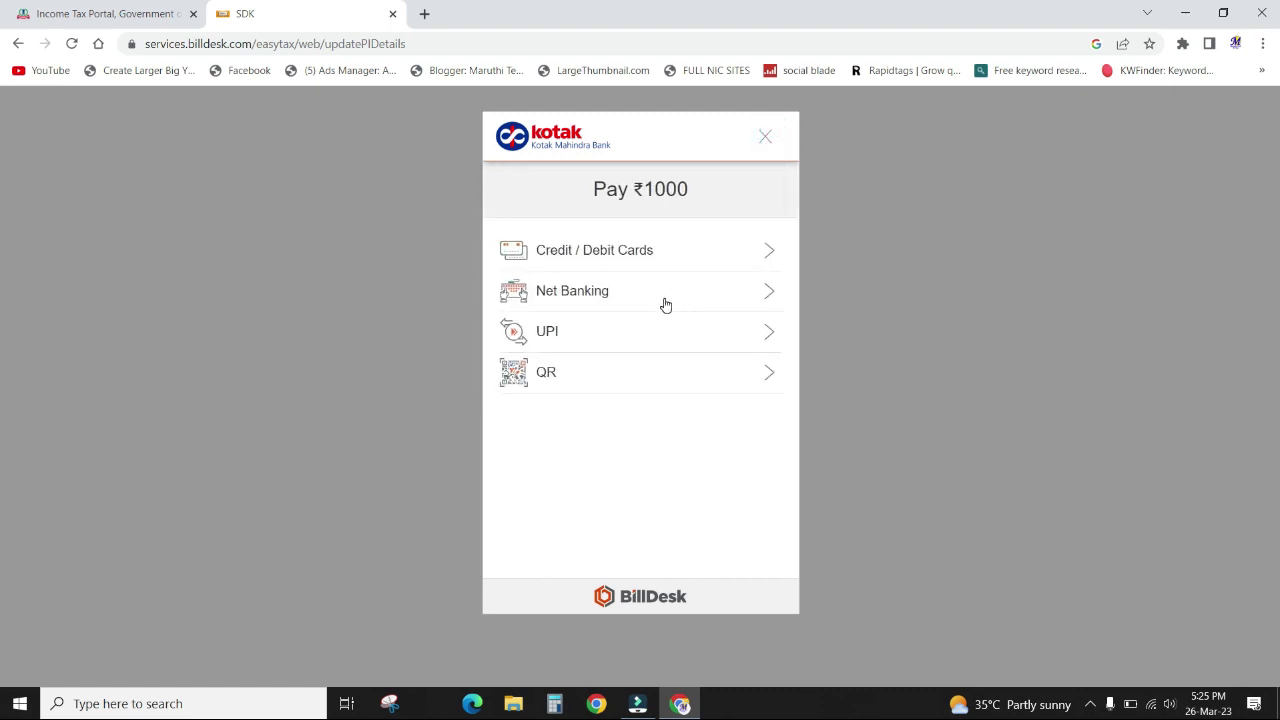
click(622, 348)
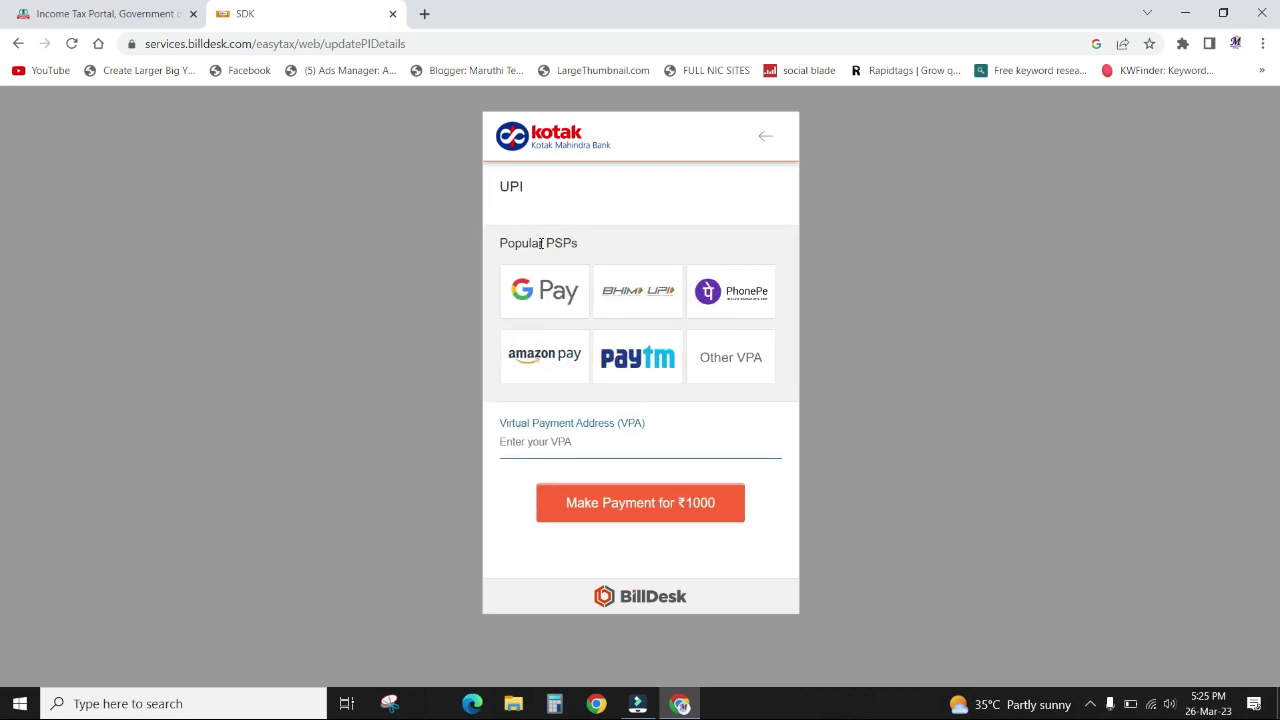
click(767, 136)
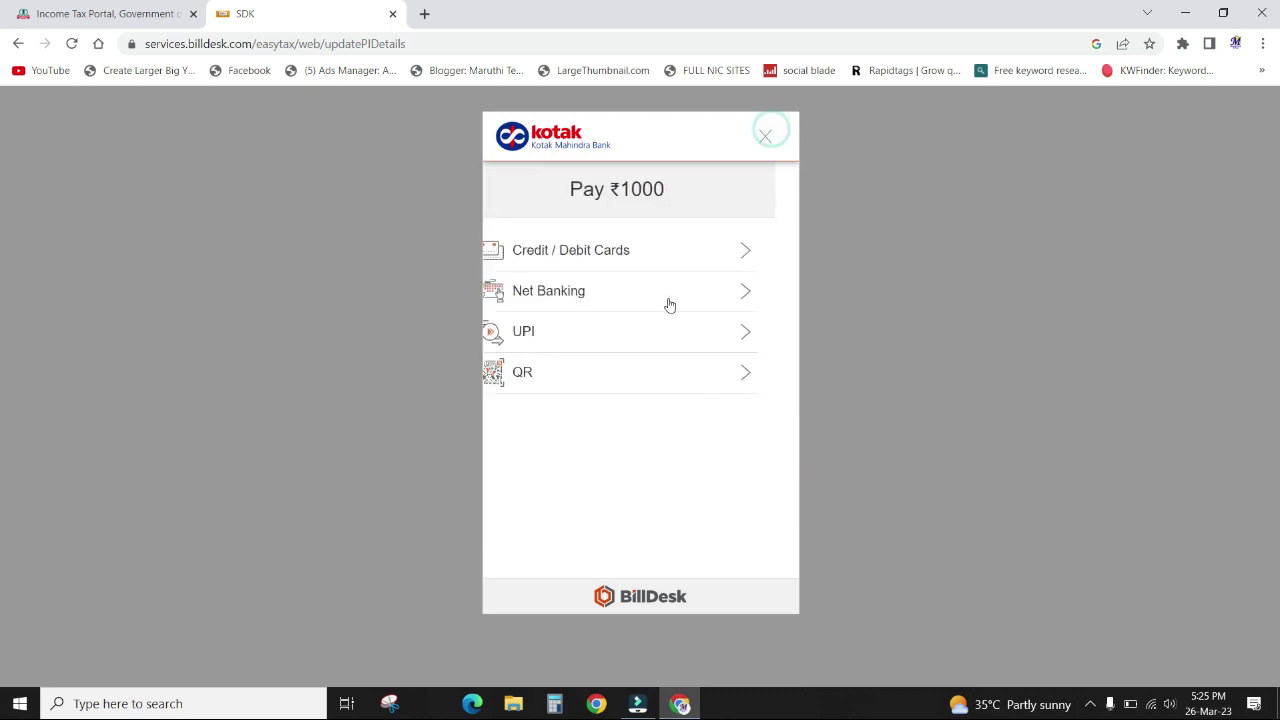
click(563, 337)
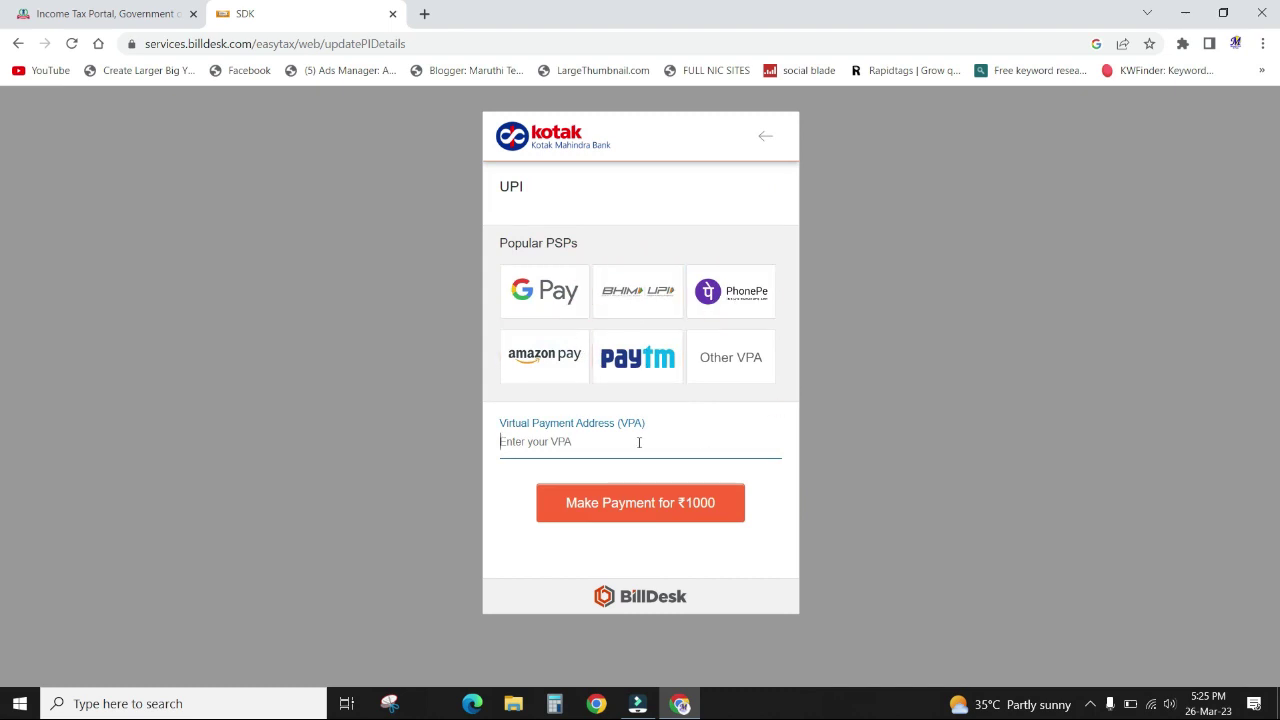
click(747, 297)
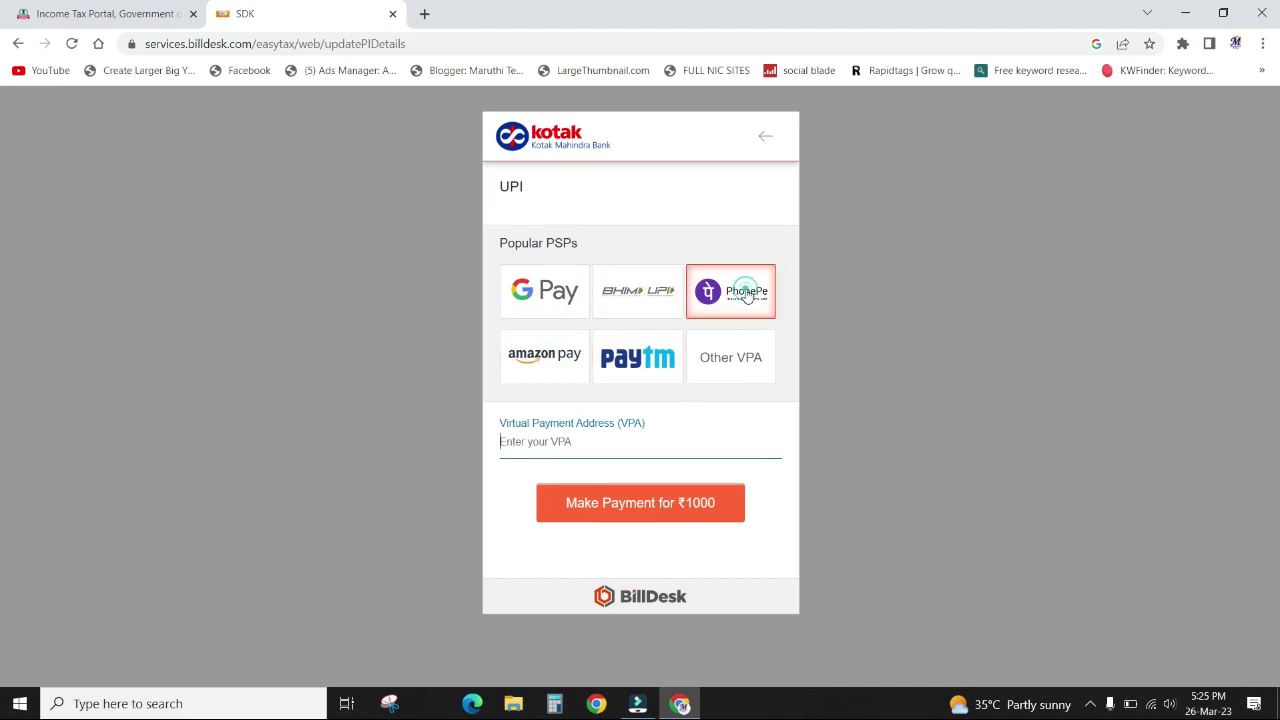
click(577, 444)
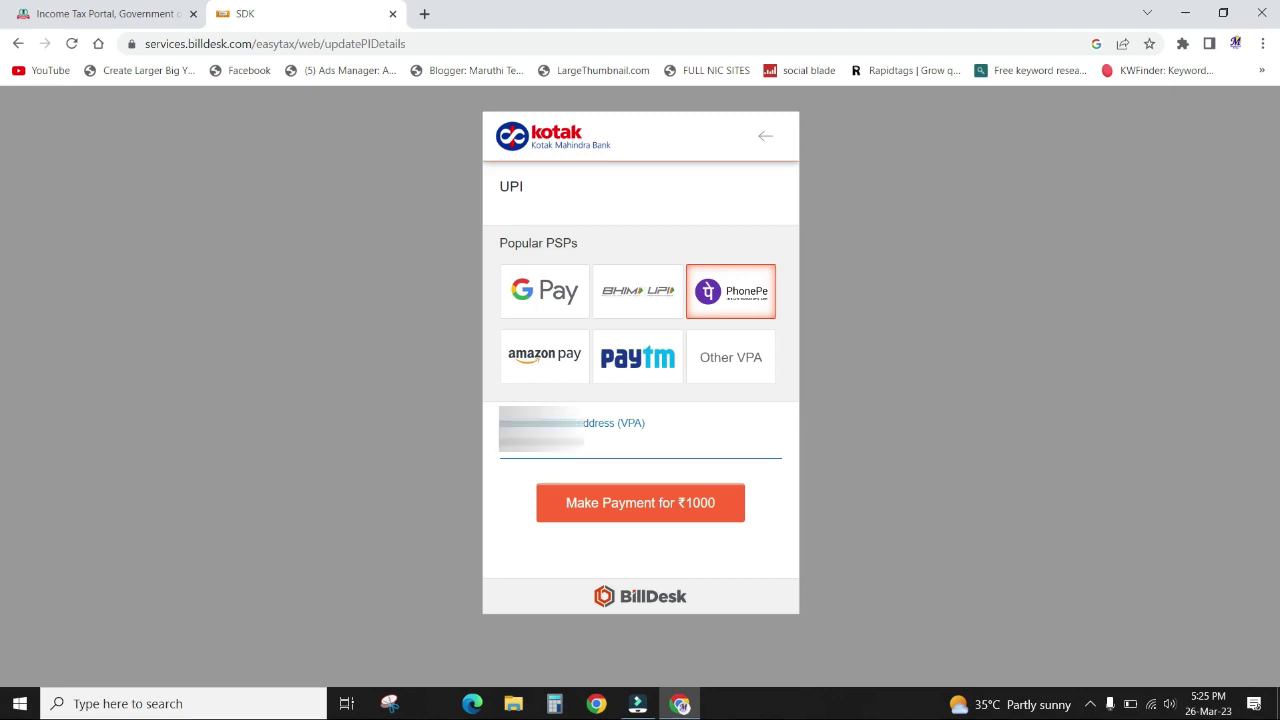
key(ctrl+v)
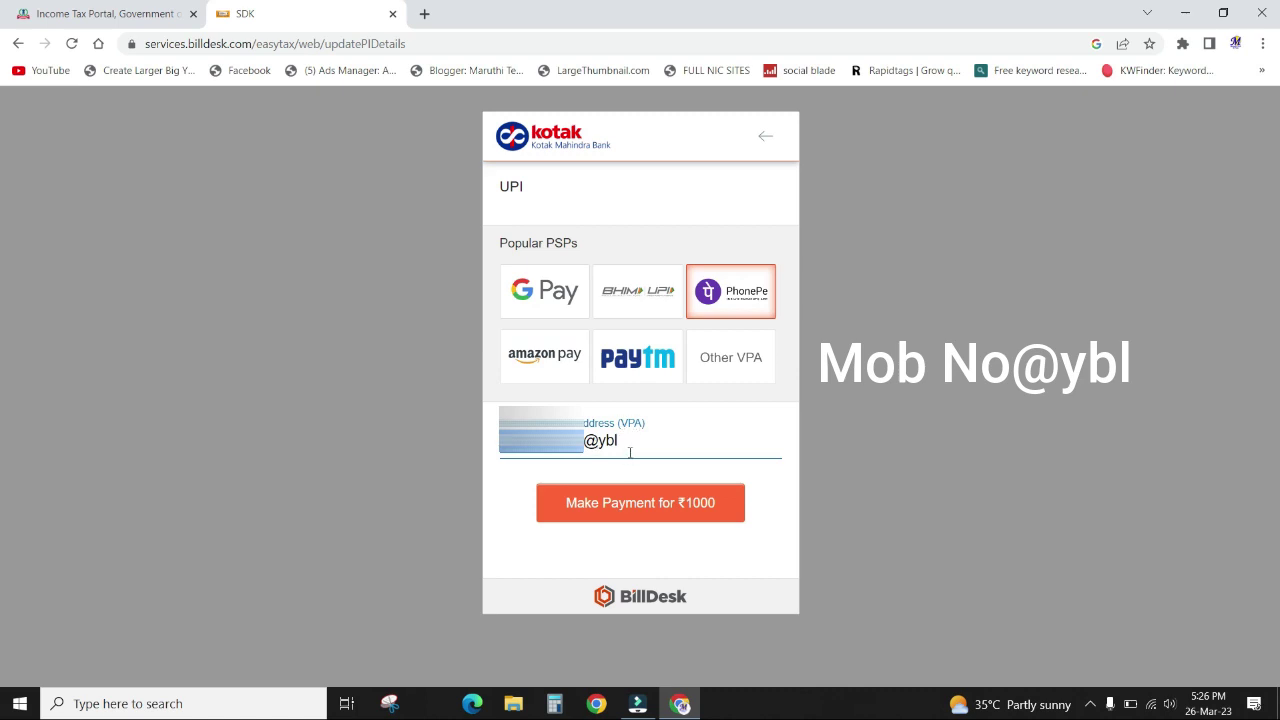
click(687, 514)
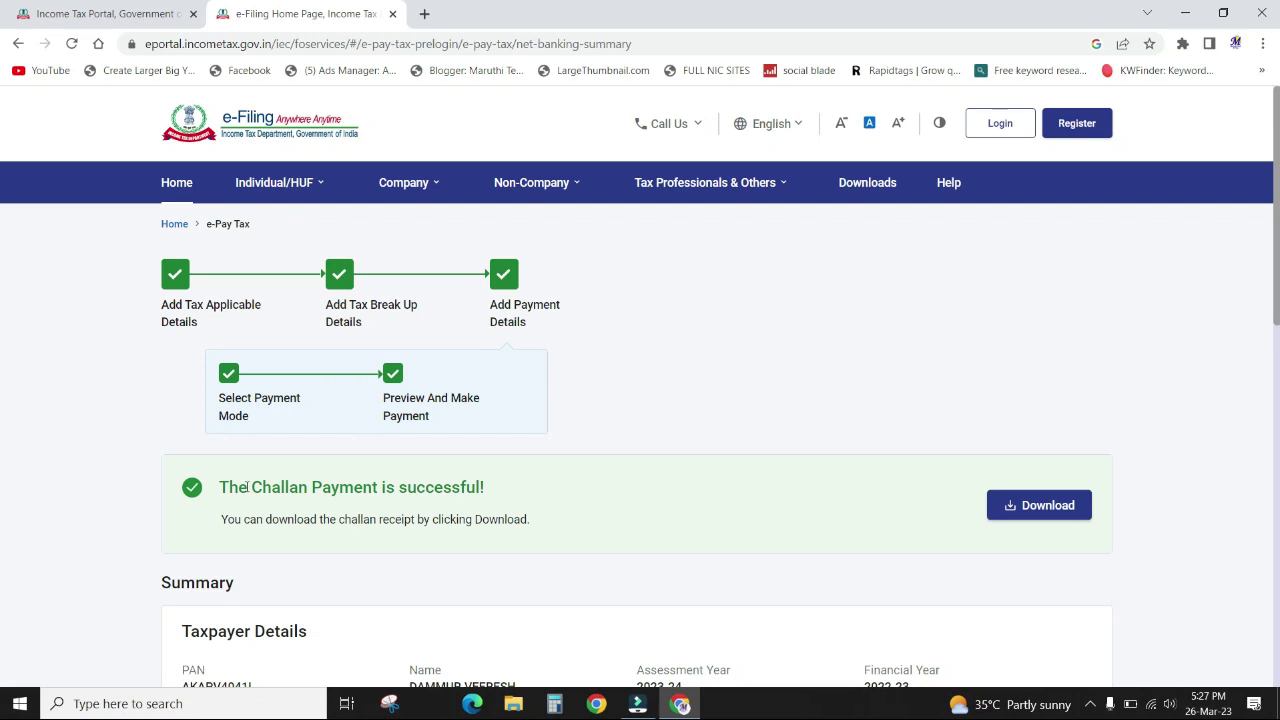
Download the ₹1000 challan receipt and save the PDF into the TEMP folder
click(1050, 507)
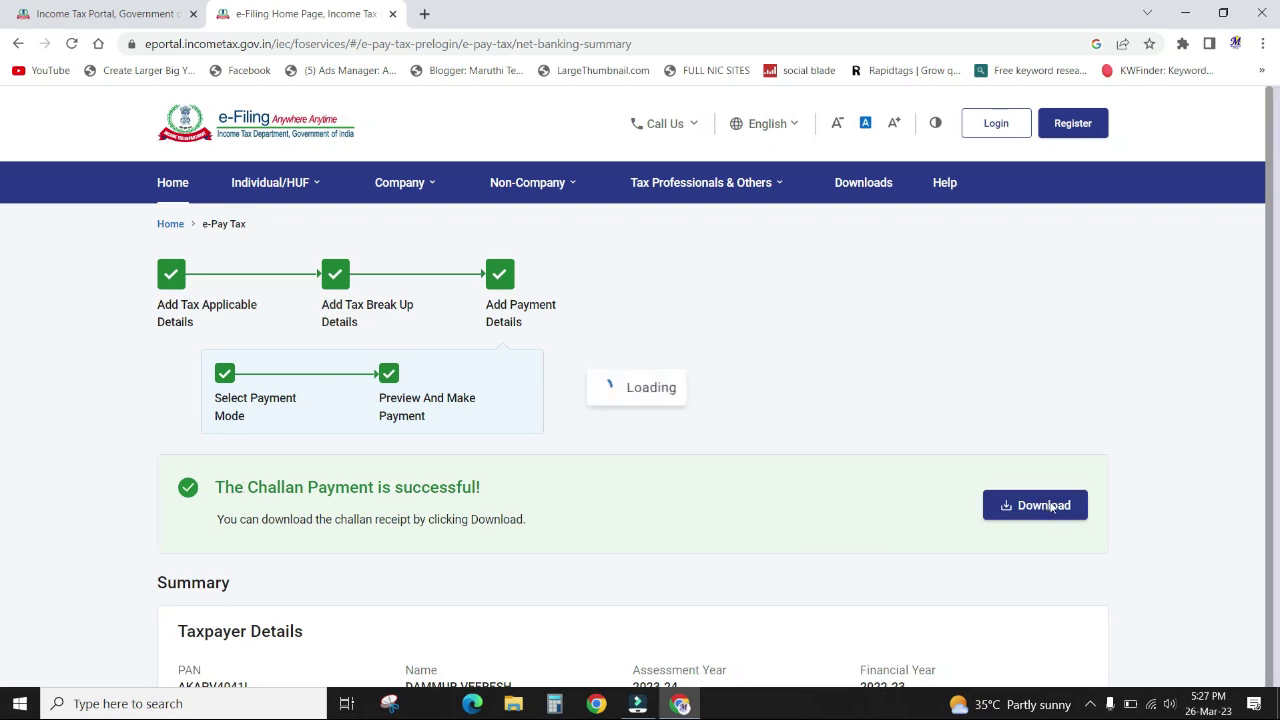
click(1050, 507)
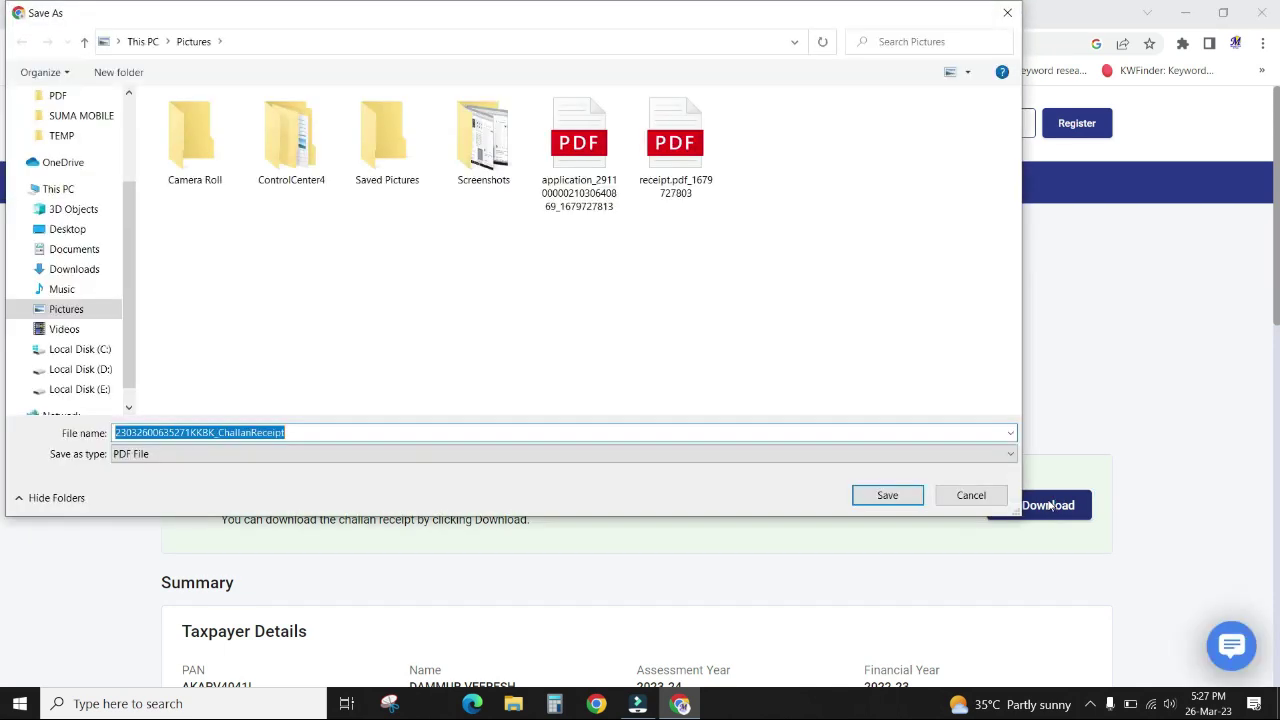
click(61, 135)
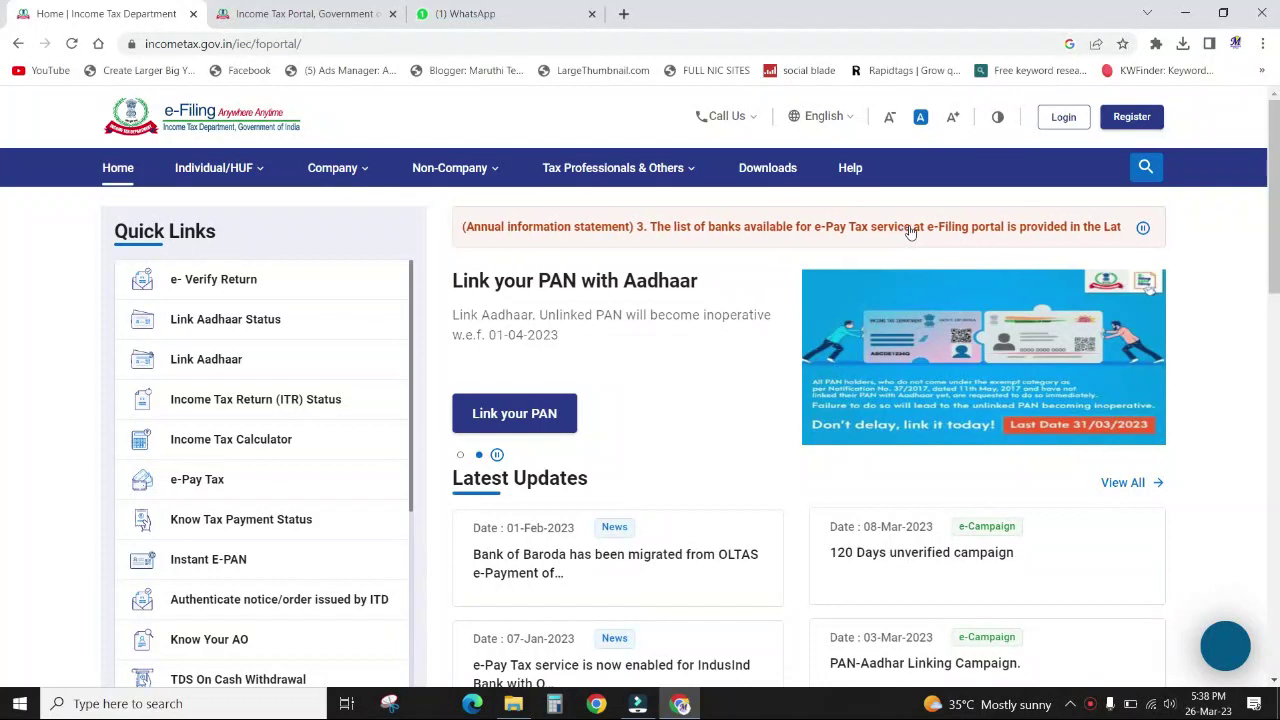